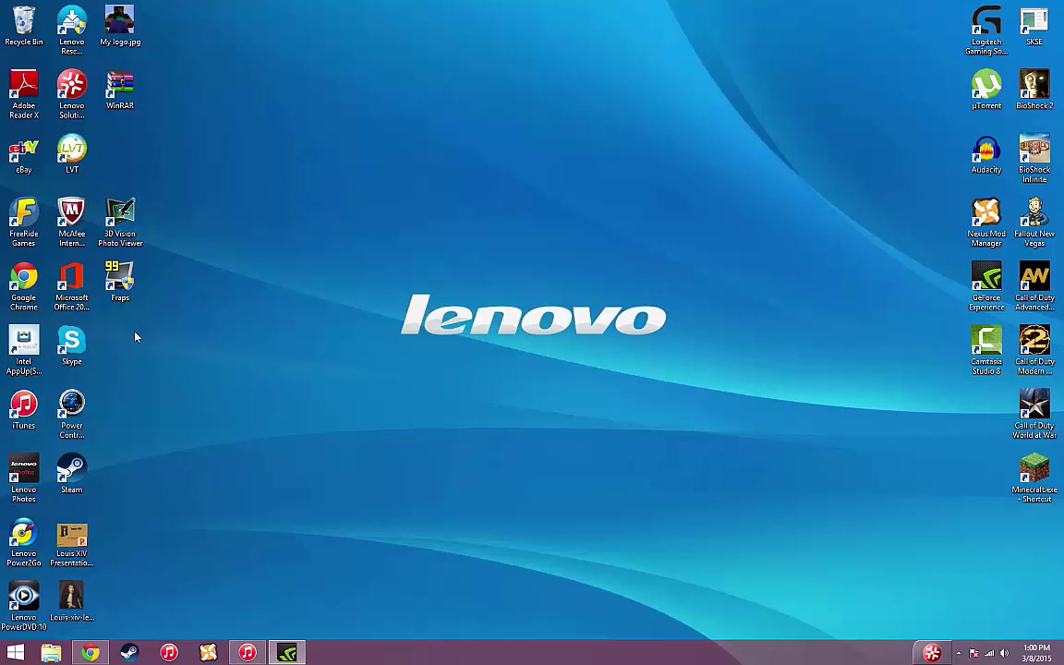
# - Move the Fraps desktop shortcut away from the other icons into the empty area above the Lenovo logo
pyautogui.moveTo(115, 312); pyautogui.dragTo(136, 163)
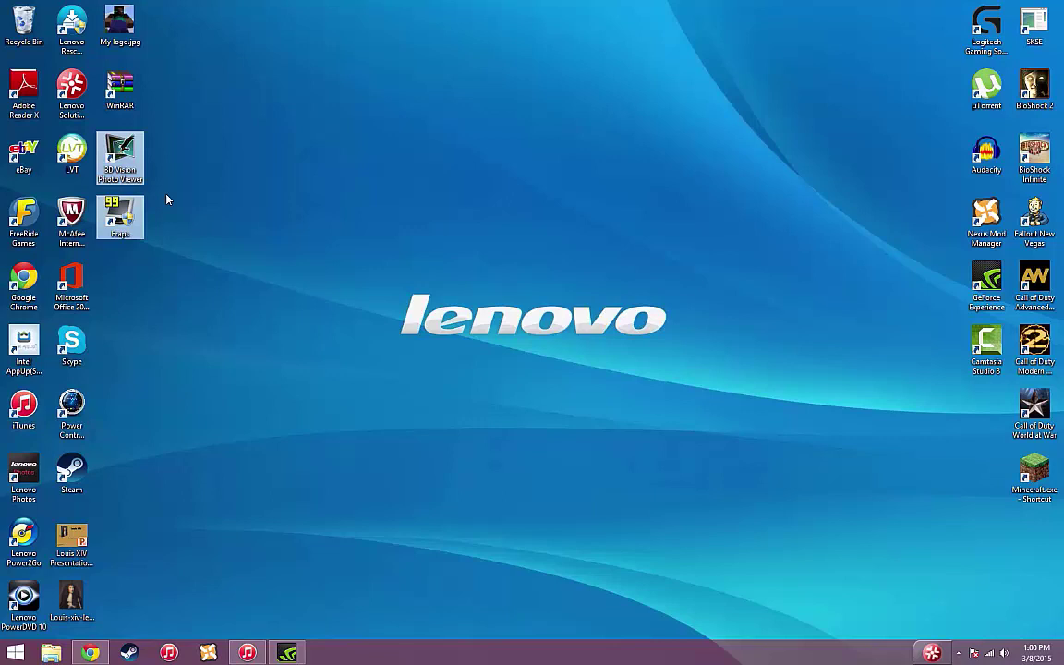
pyautogui.click(109, 219)
pyautogui.moveTo(109, 218); pyautogui.dragTo(302, 154)
pyautogui.click(322, 102)
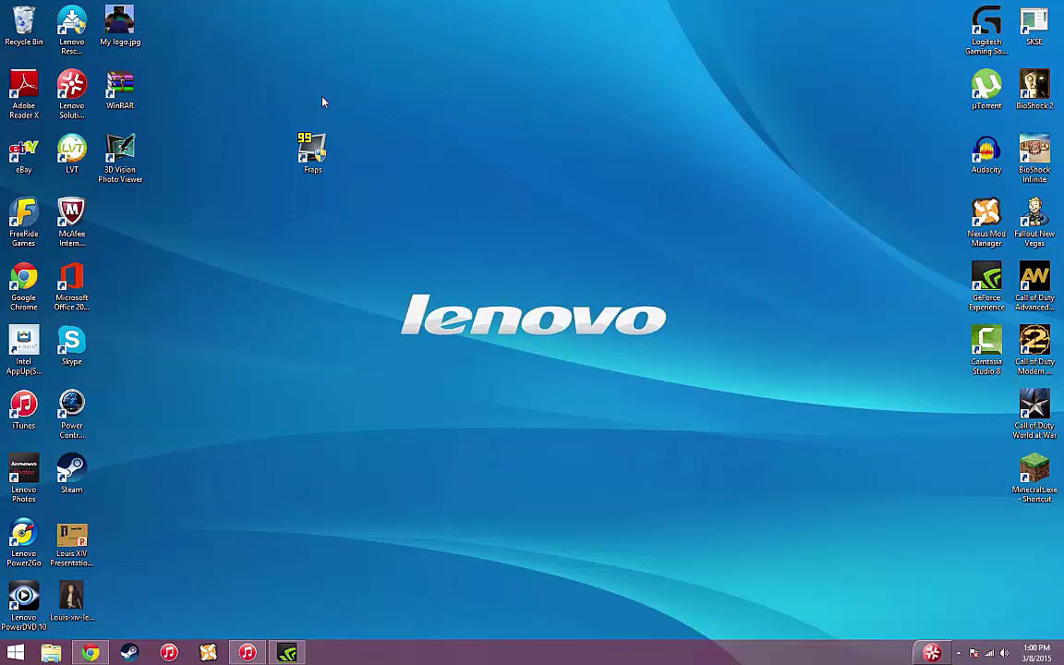
pyautogui.moveTo(322, 159); pyautogui.dragTo(468, 160)
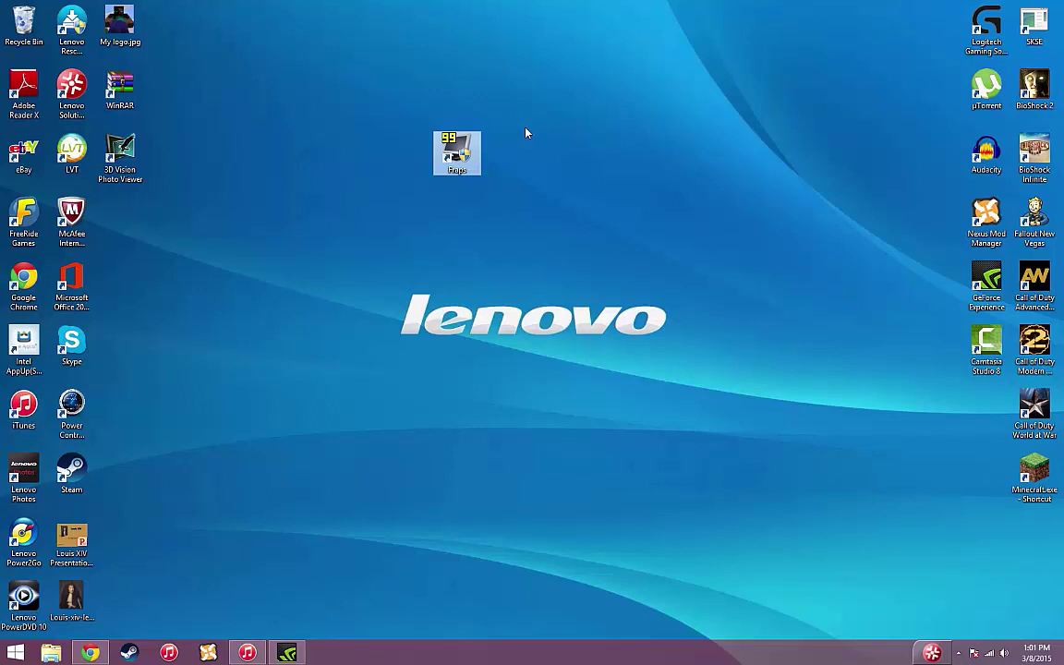
pyautogui.click(289, 299)
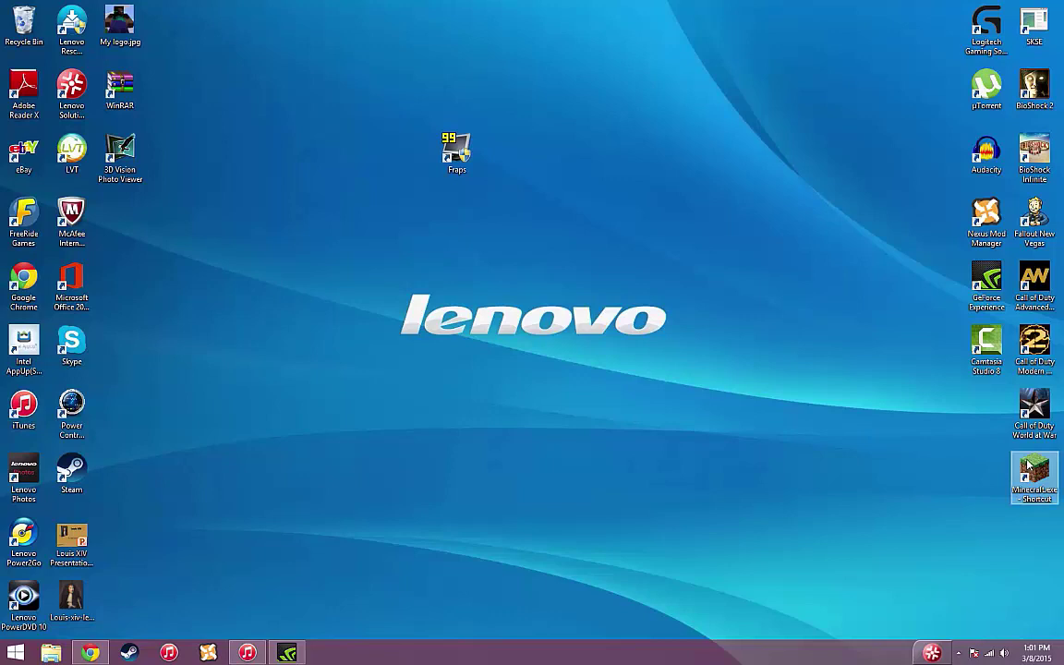
pyautogui.moveTo(1033, 473)
pyautogui.mouseDown()
pyautogui.moveTo(983, 475)
pyautogui.moveTo(1027, 473)
pyautogui.mouseUp()
pyautogui.click(907, 456)
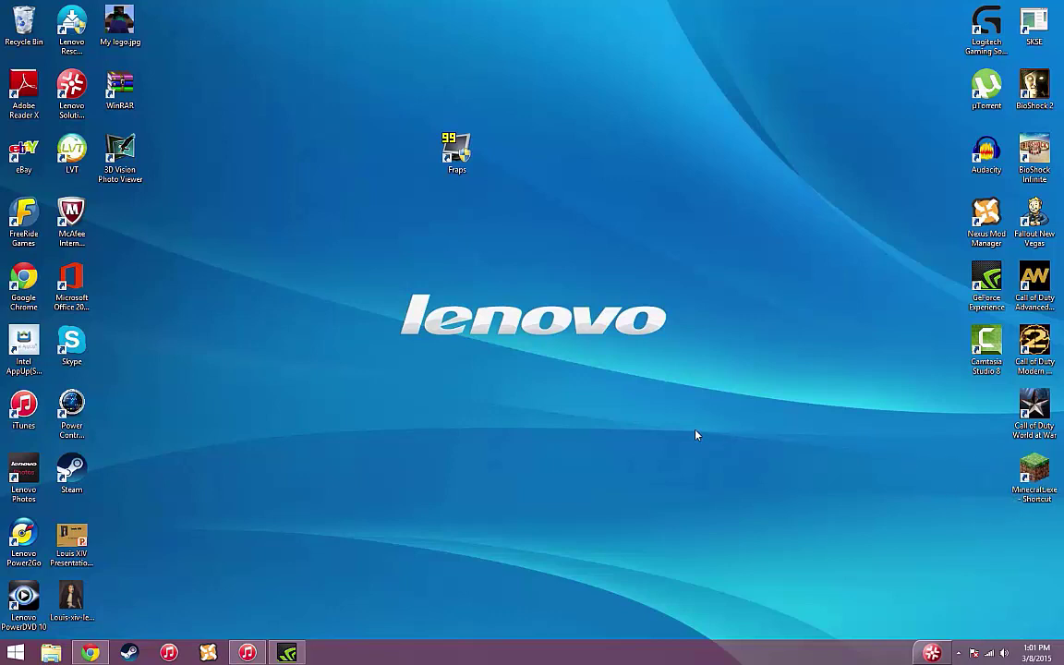
# - Launch Fraps with permission to make changes and review its movie capture settings, including external input recording
pyautogui.doubleClick(457, 148)
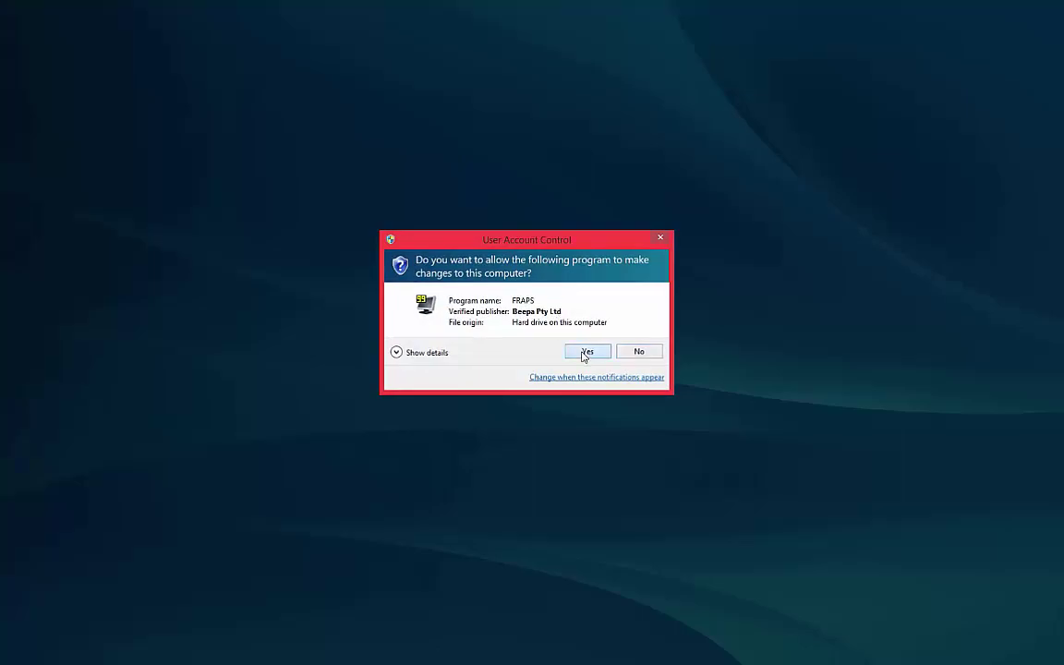
pyautogui.click(585, 354)
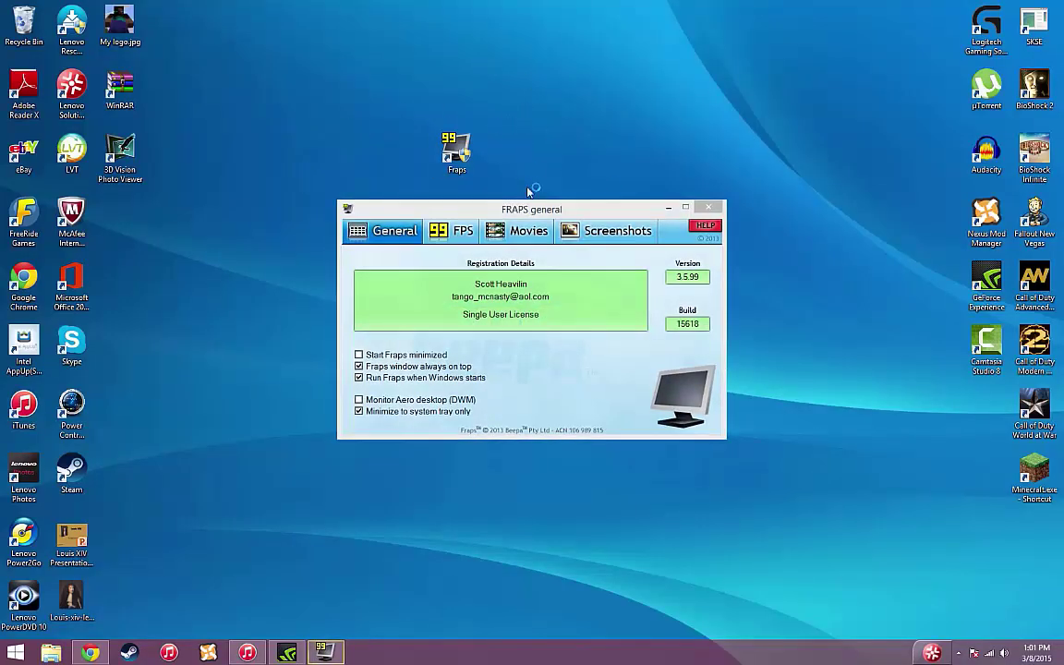
pyautogui.click(533, 235)
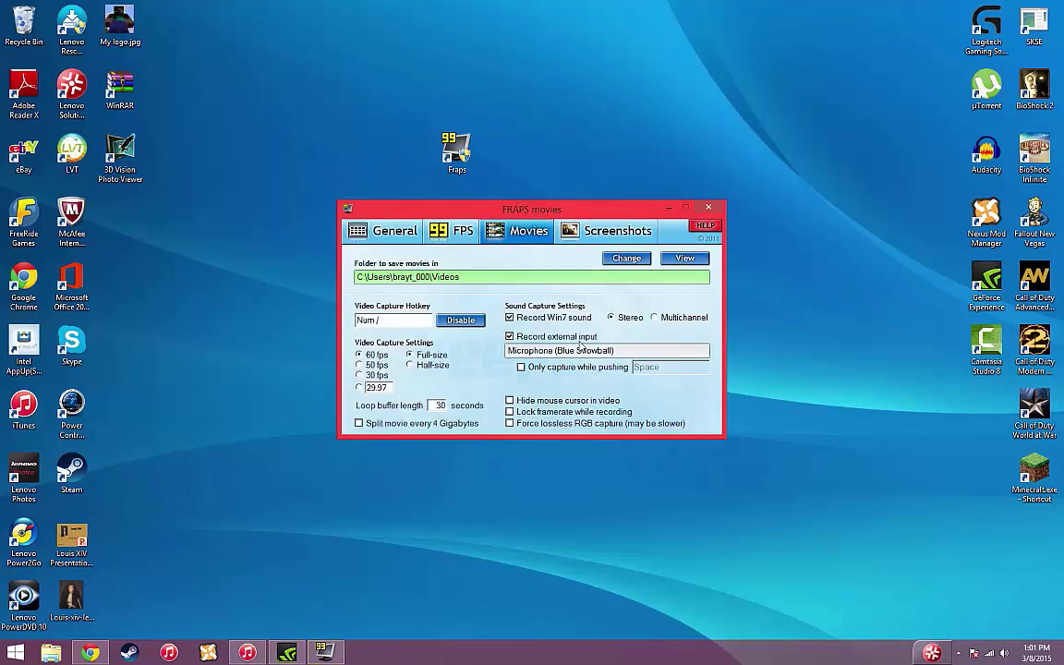
pyautogui.click(572, 338)
pyautogui.click(572, 341)
# - Exit Fraps and confirm unloading it
pyautogui.click(709, 207)
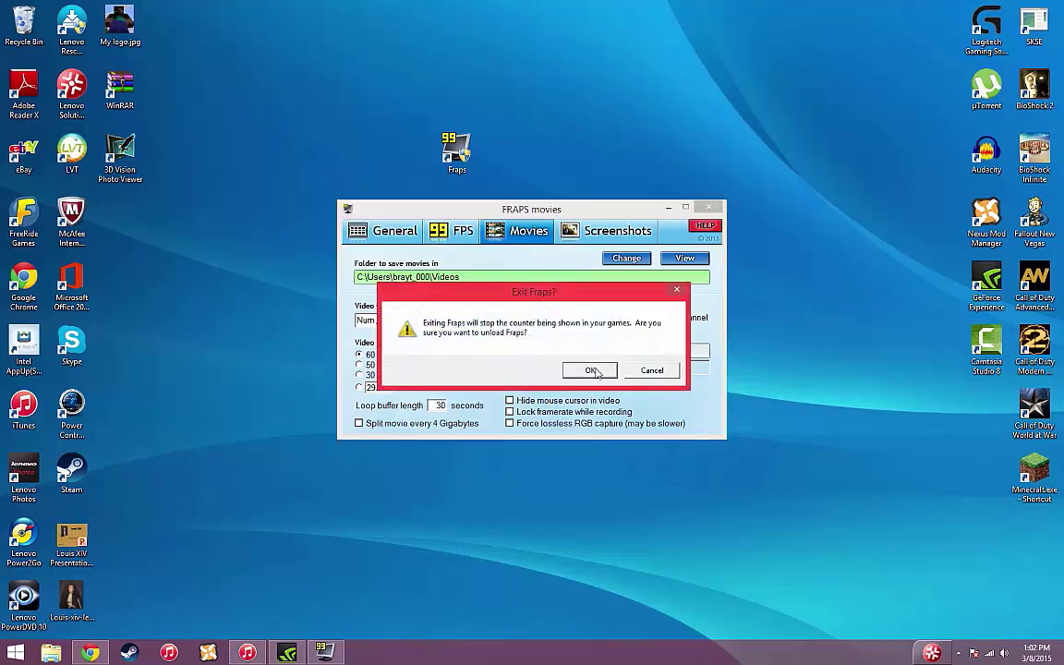
pyautogui.click(592, 371)
pyautogui.rightClick(17, 654)
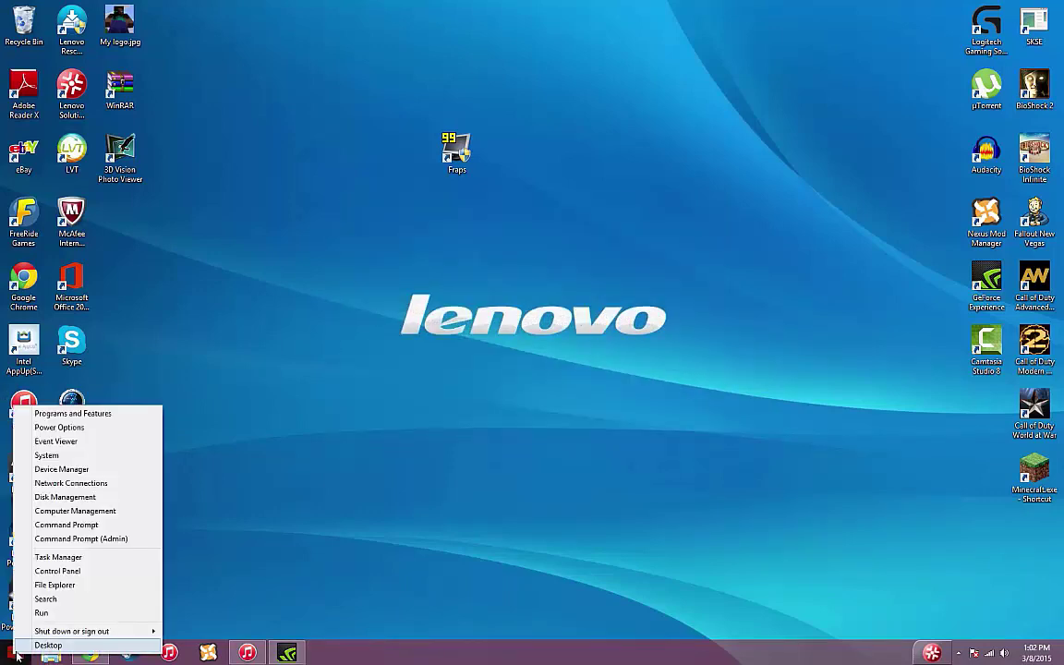
pyautogui.click(173, 238)
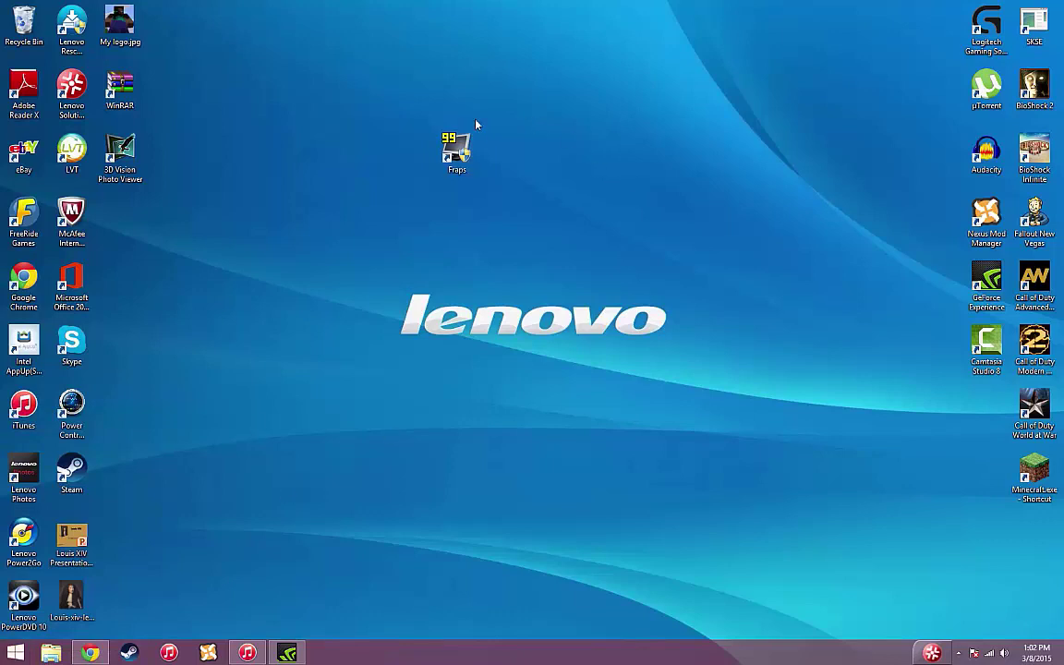
# - Open the Control Panel and go to its list of devices and printers
pyautogui.rightClick(17, 654)
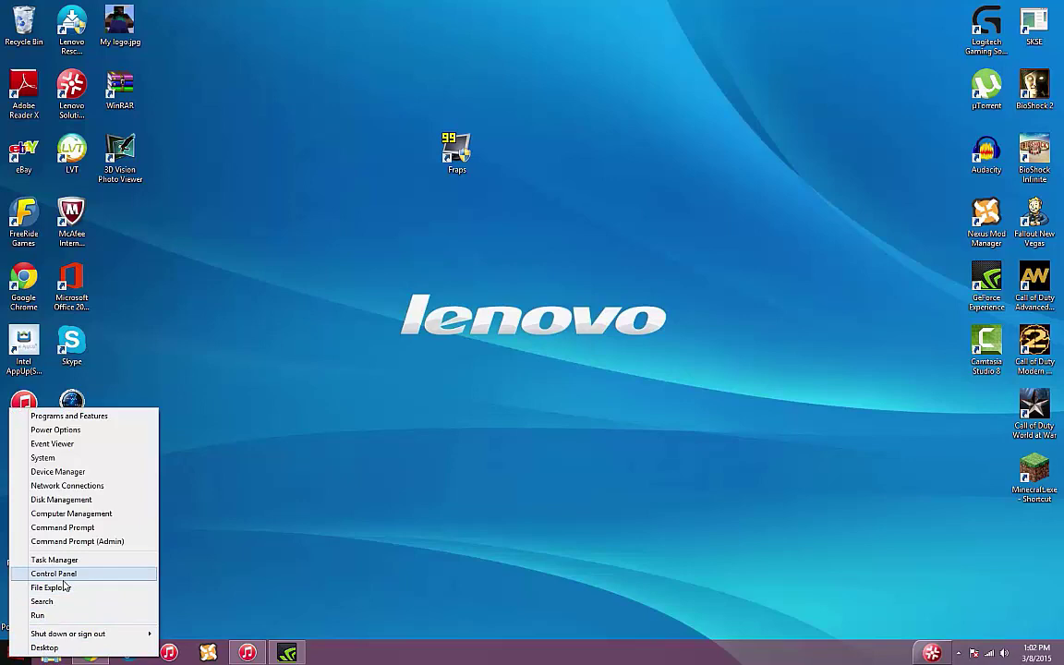
pyautogui.click(58, 572)
pyautogui.moveTo(413, 118); pyautogui.dragTo(548, 96)
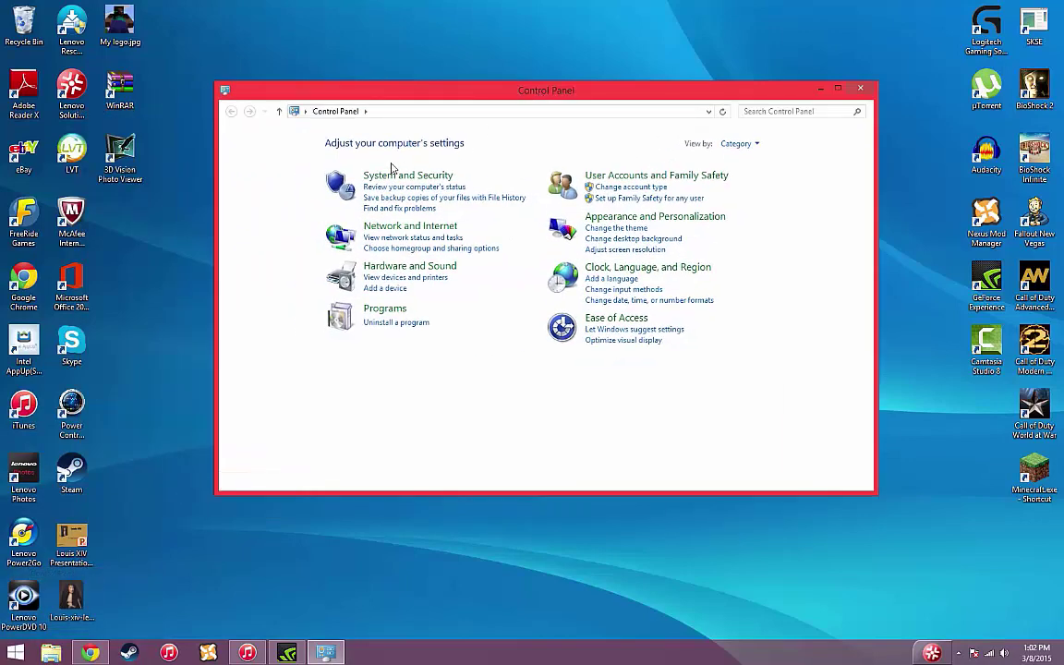
pyautogui.click(420, 282)
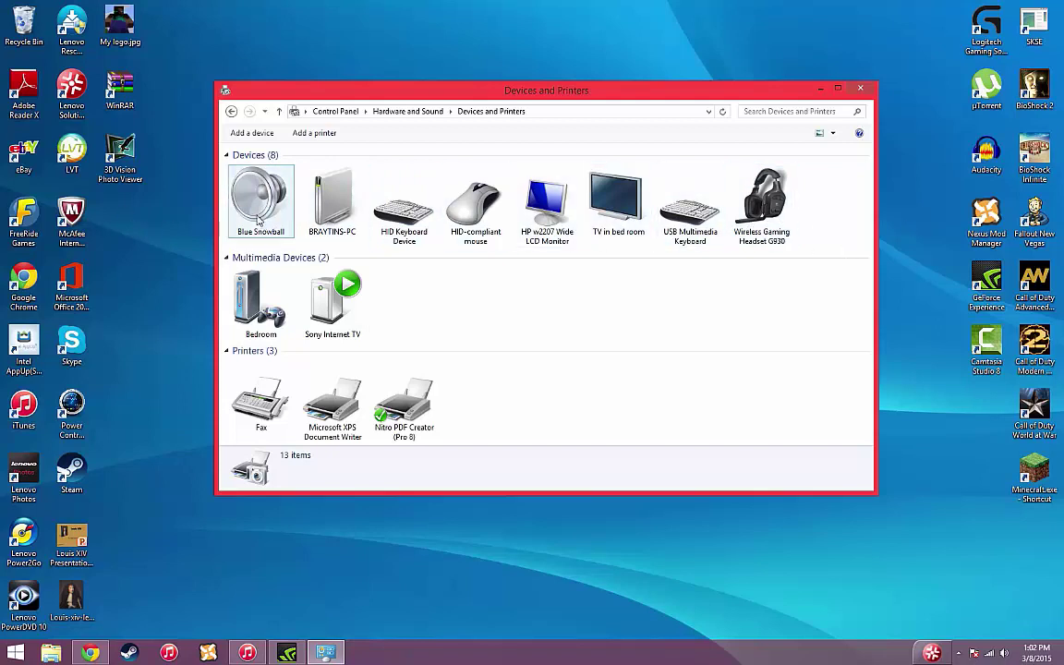
# - Open the sound settings of the Blue Snowball device
pyautogui.click(239, 181)
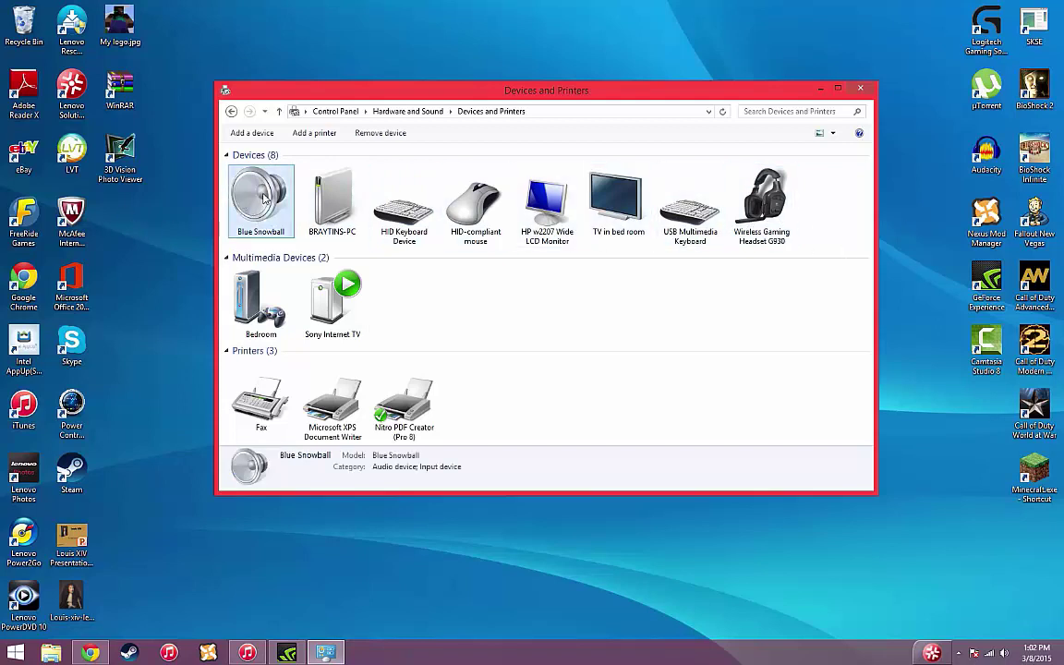
pyautogui.click(378, 211)
pyautogui.click(263, 204)
pyautogui.rightClick(264, 205)
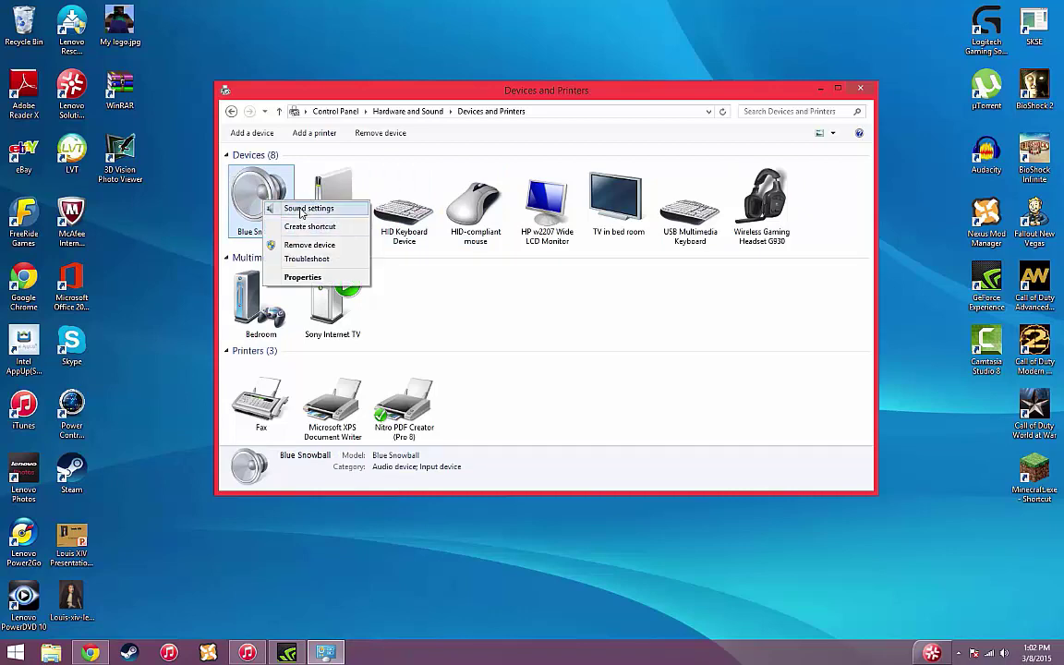
pyautogui.click(305, 208)
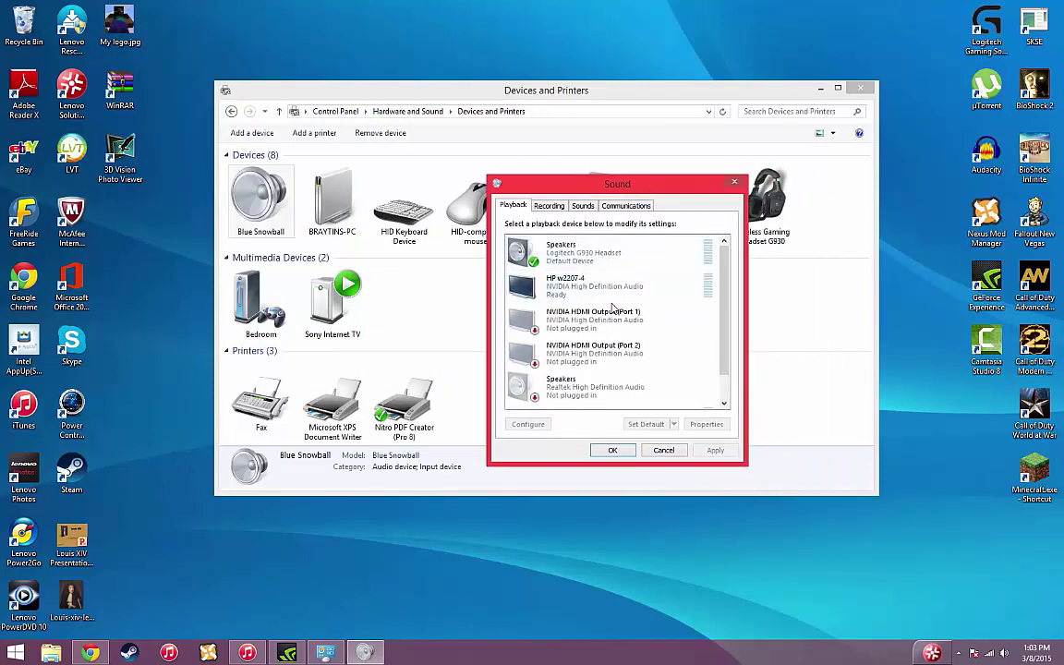
# - Examine the available playback devices, including the Logitech G930 headset speakers and the HP w2207-4 output
pyautogui.scroll(-1, 614, 309)
pyautogui.scroll(-2, 614, 310)
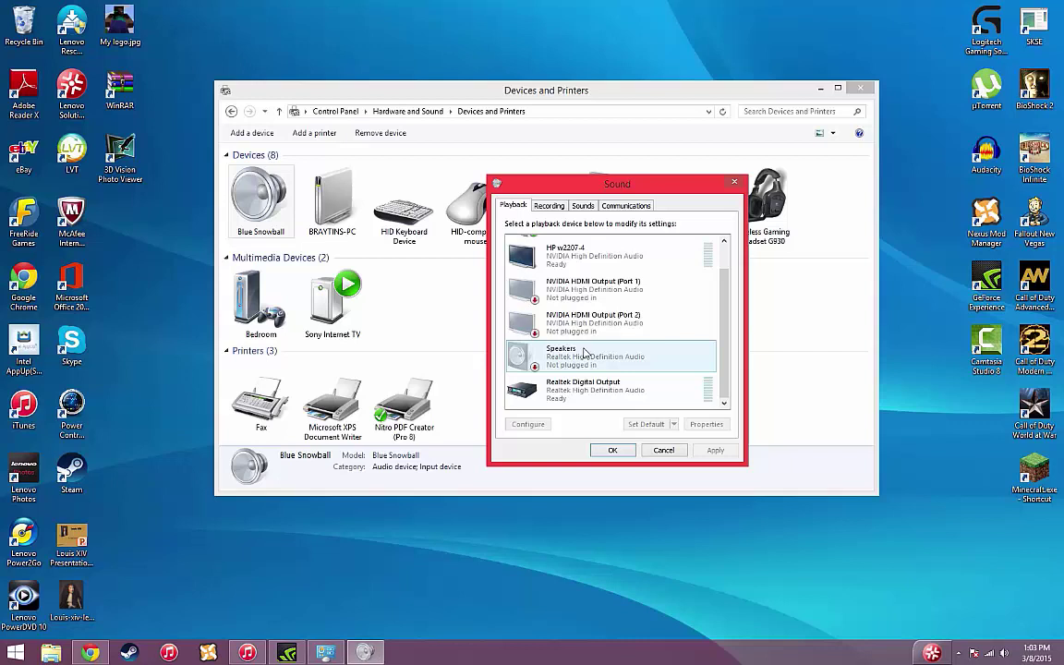
pyautogui.scroll(2, 600, 346)
pyautogui.scroll(1, 588, 344)
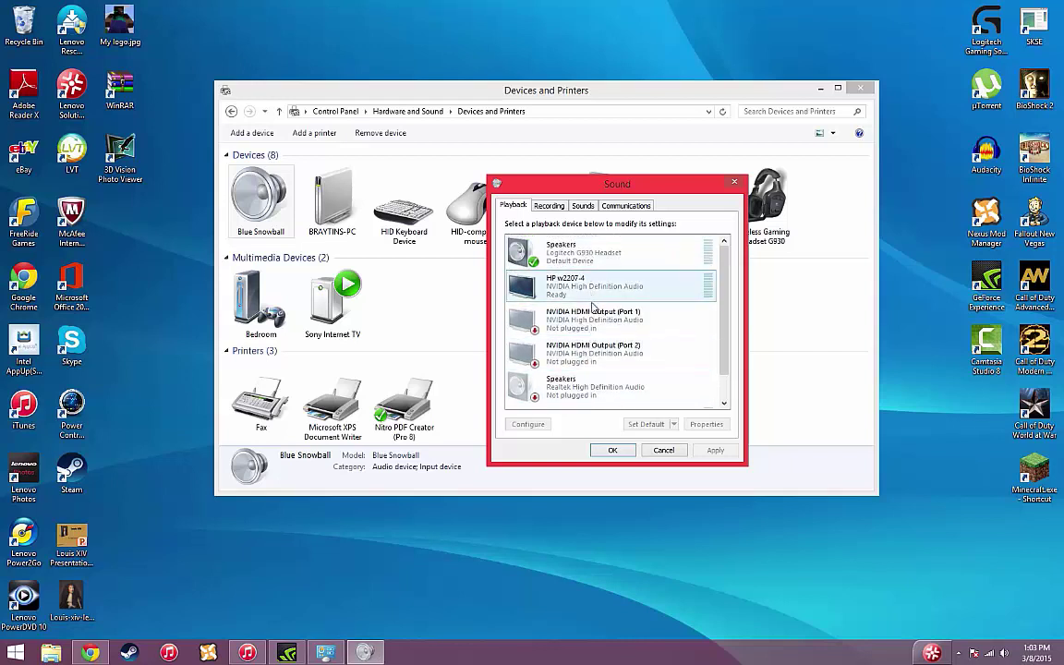
pyautogui.scroll(-1, 600, 323)
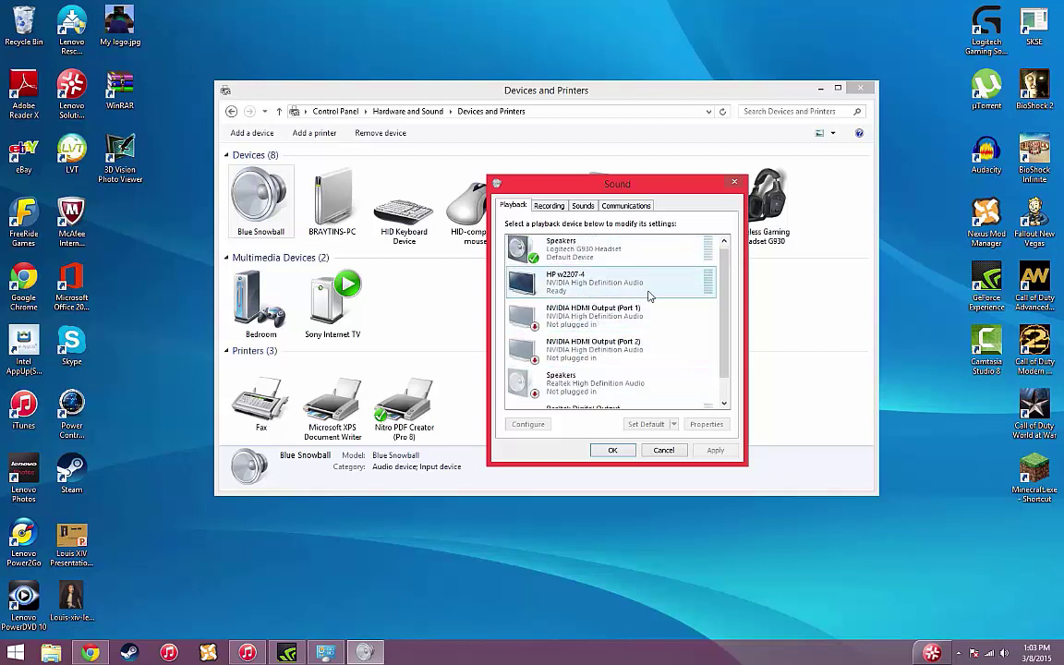
pyautogui.click(592, 255)
pyautogui.click(554, 277)
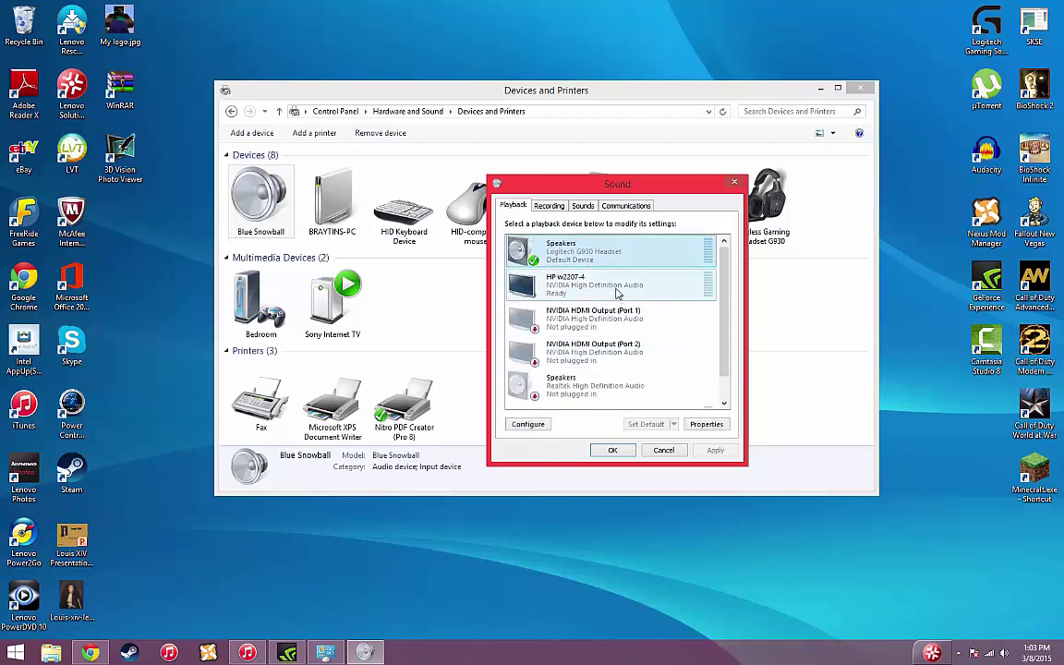
pyautogui.scroll(1, 592, 268)
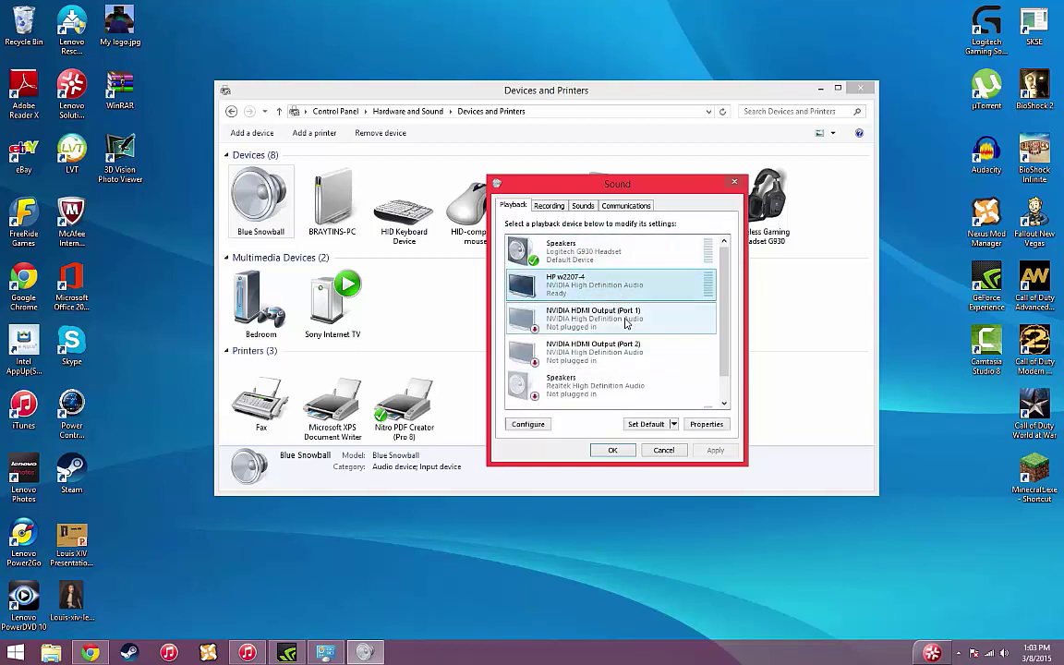
pyautogui.scroll(-3, 610, 323)
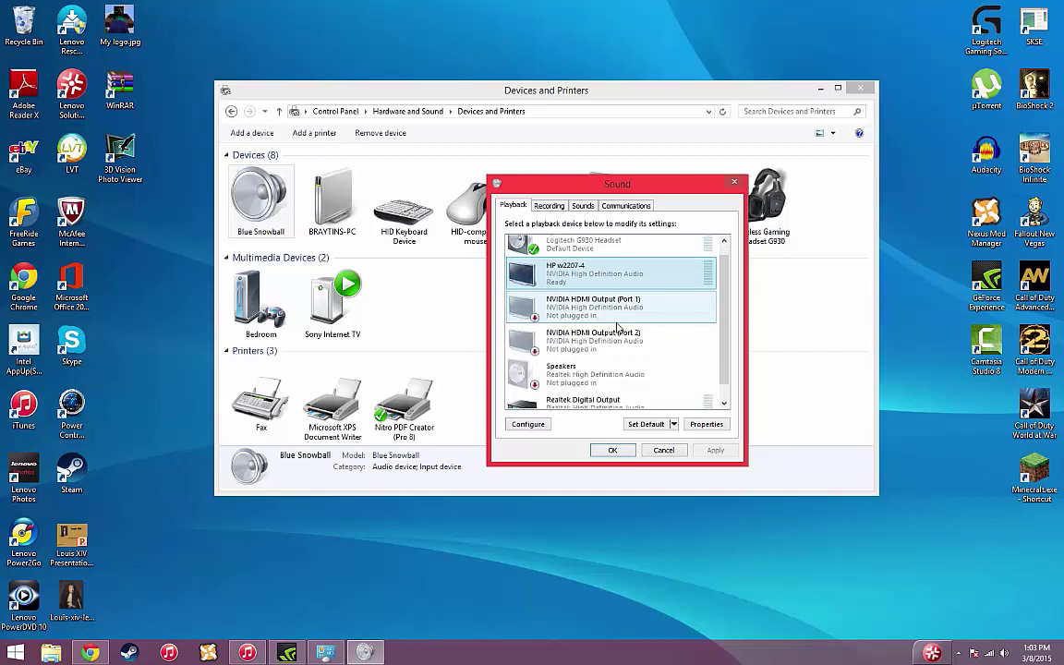
# - Examine the recording devices and the default-device options available for Stereo Mix
pyautogui.click(547, 206)
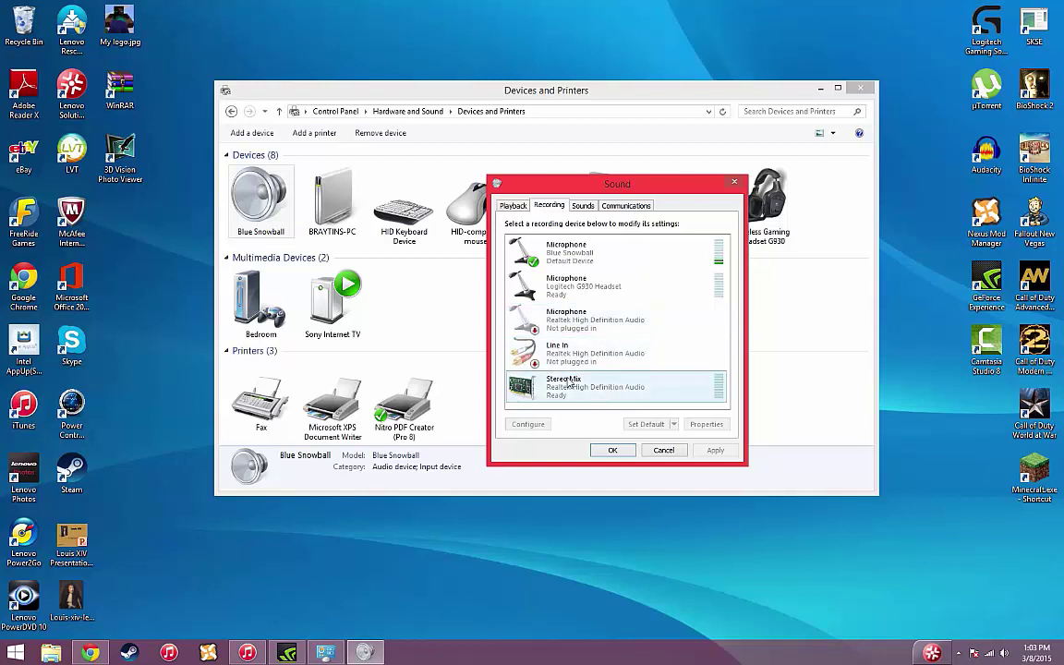
pyautogui.click(575, 323)
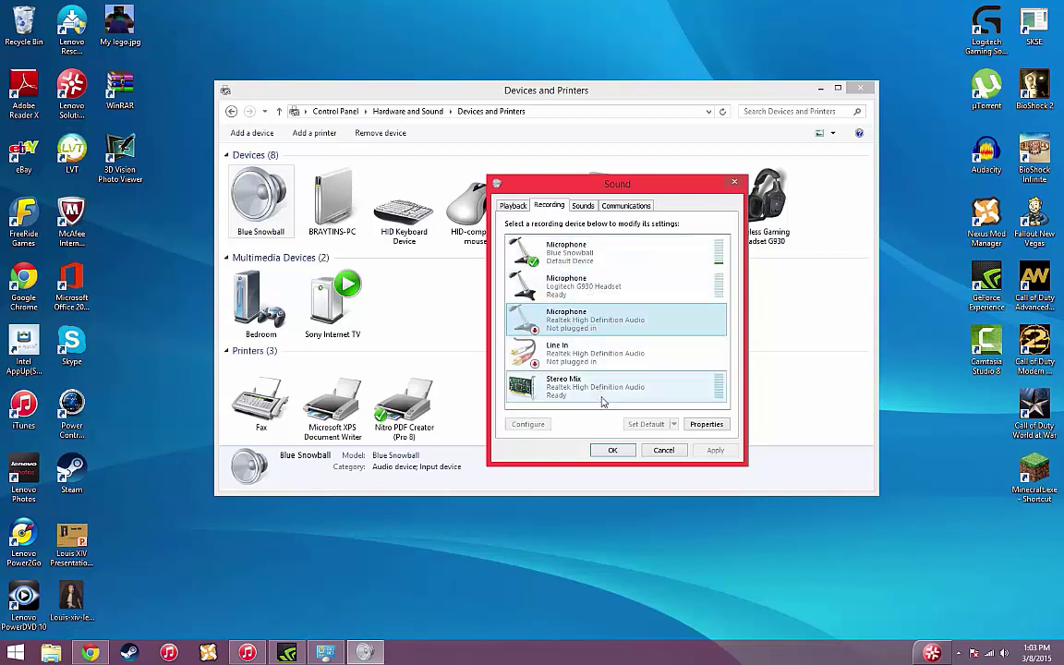
pyautogui.click(605, 288)
pyautogui.click(605, 383)
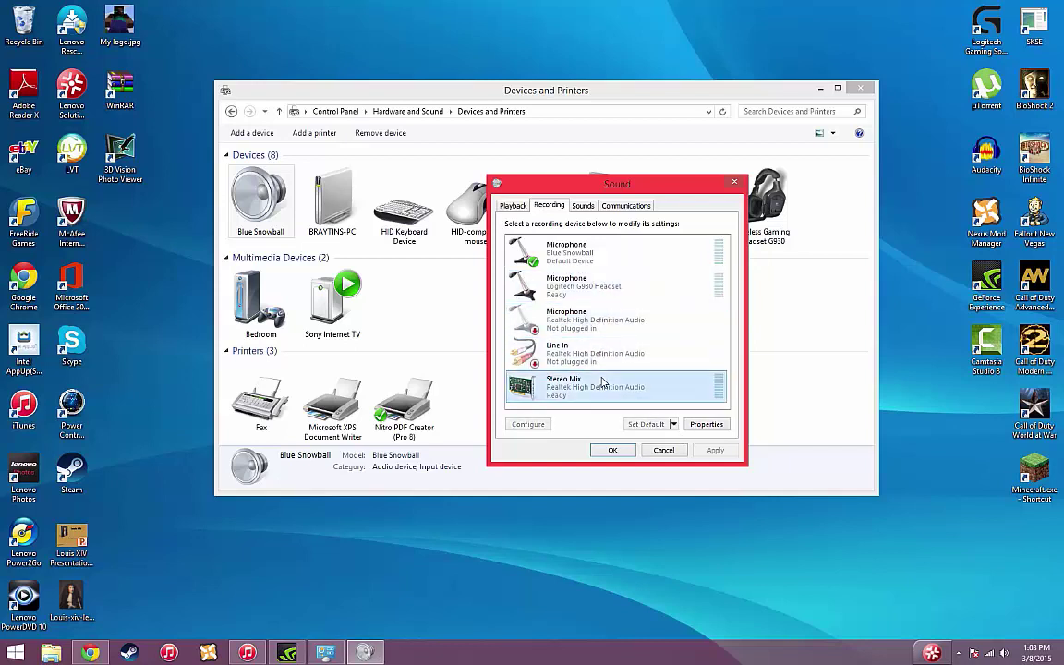
pyautogui.click(674, 426)
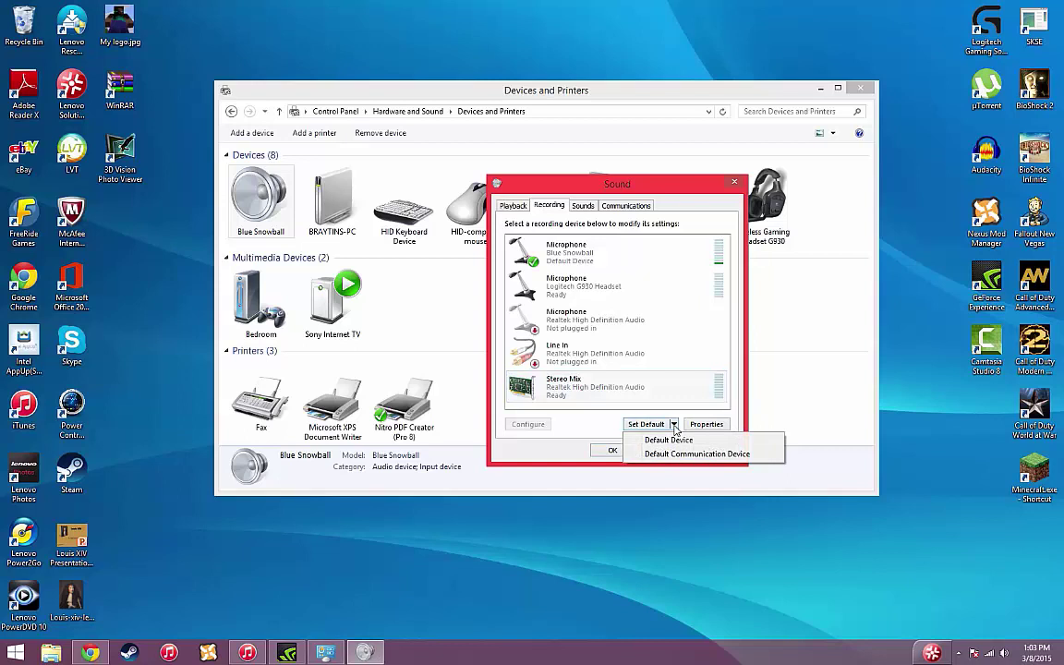
pyautogui.click(739, 307)
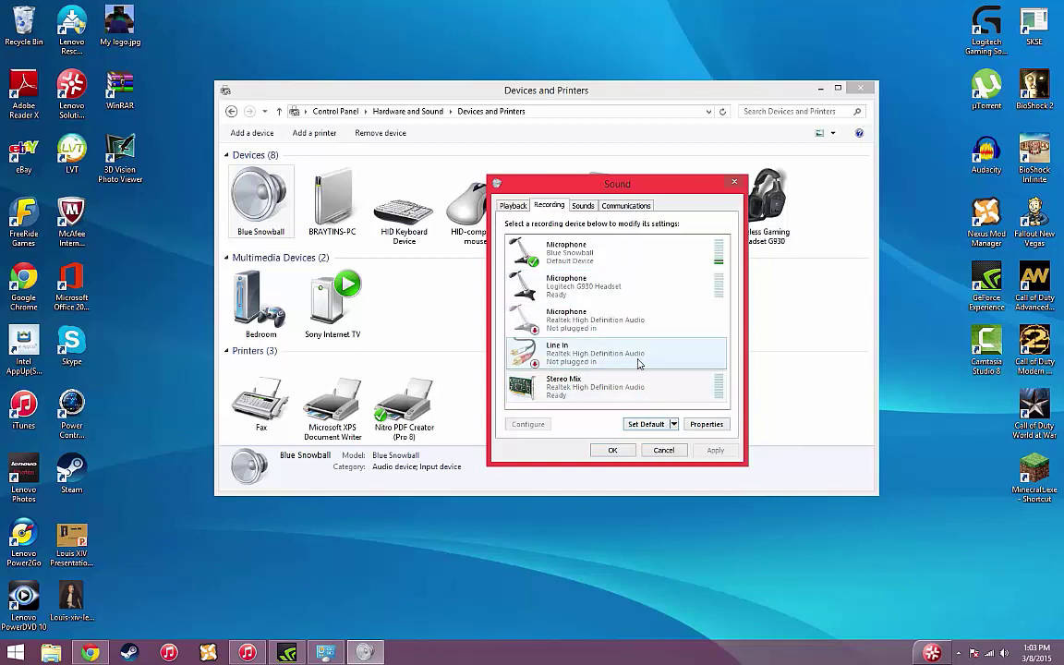
# - Select the Blue Snowball microphone, accept the sound settings and close the Devices and Printers window
pyautogui.click(551, 261)
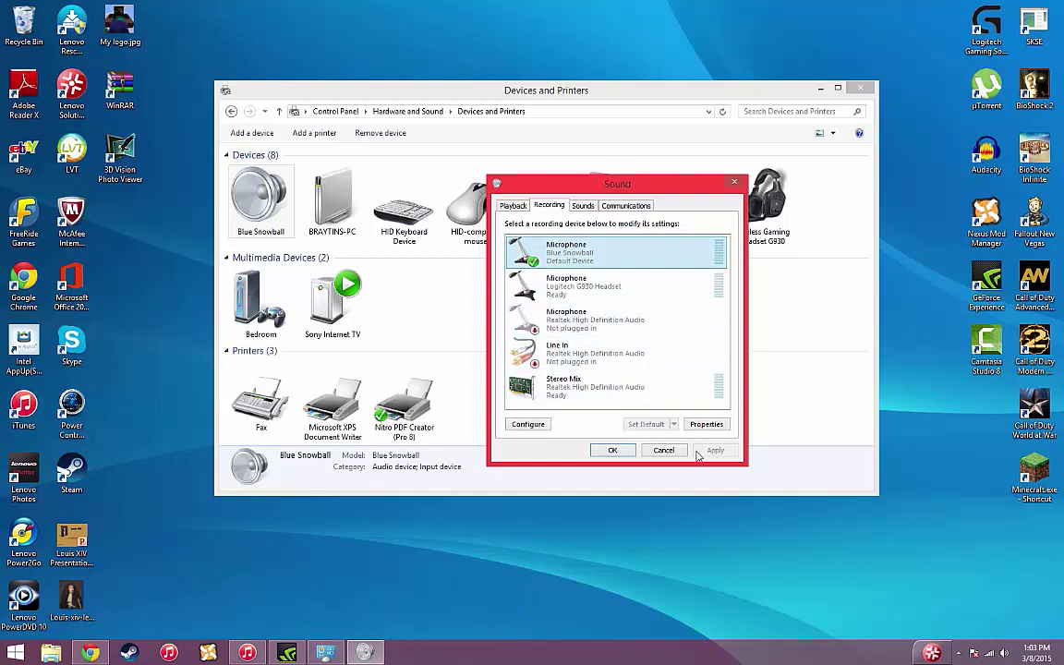
pyautogui.click(612, 449)
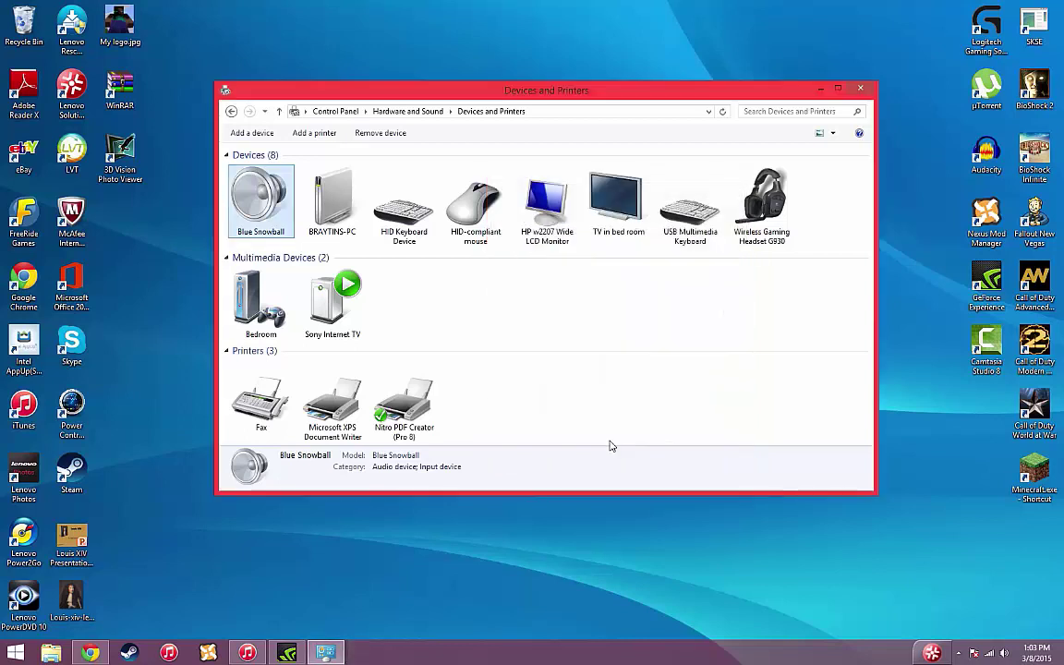
pyautogui.click(860, 90)
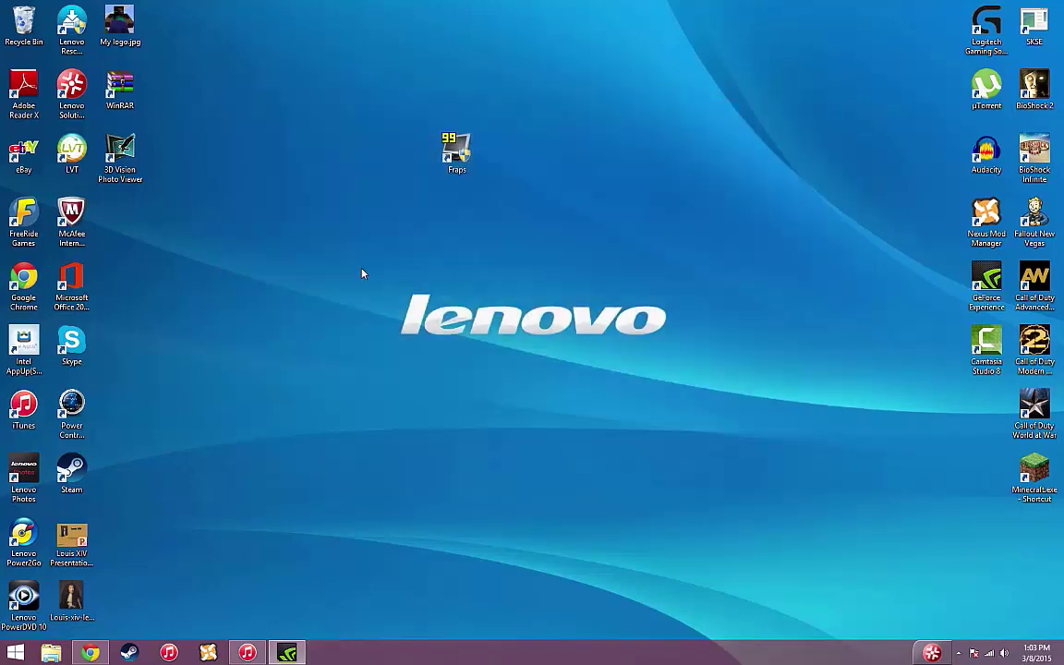
# - Relaunch Fraps with permission to make changes, check the FPS settings and bring up the movie capture settings
pyautogui.doubleClick(456, 150)
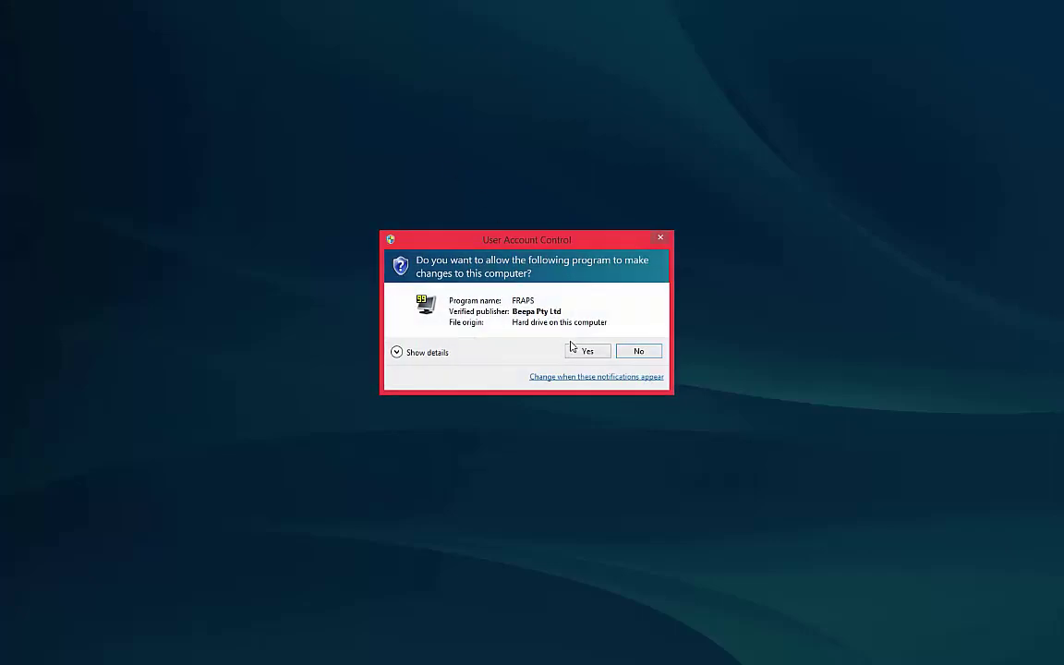
pyautogui.click(575, 351)
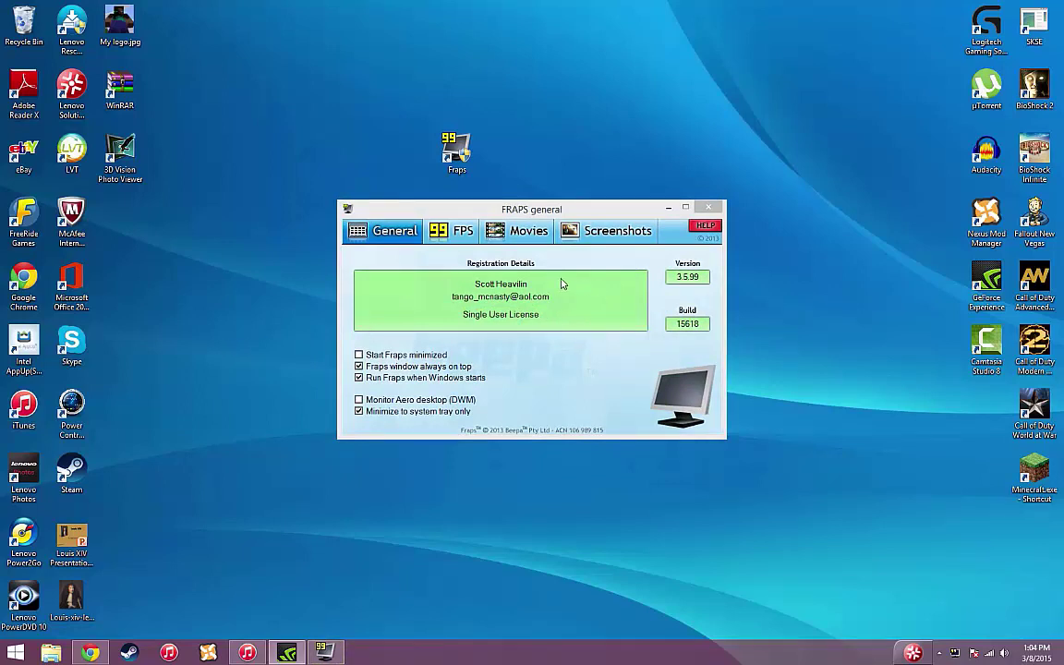
pyautogui.click(451, 227)
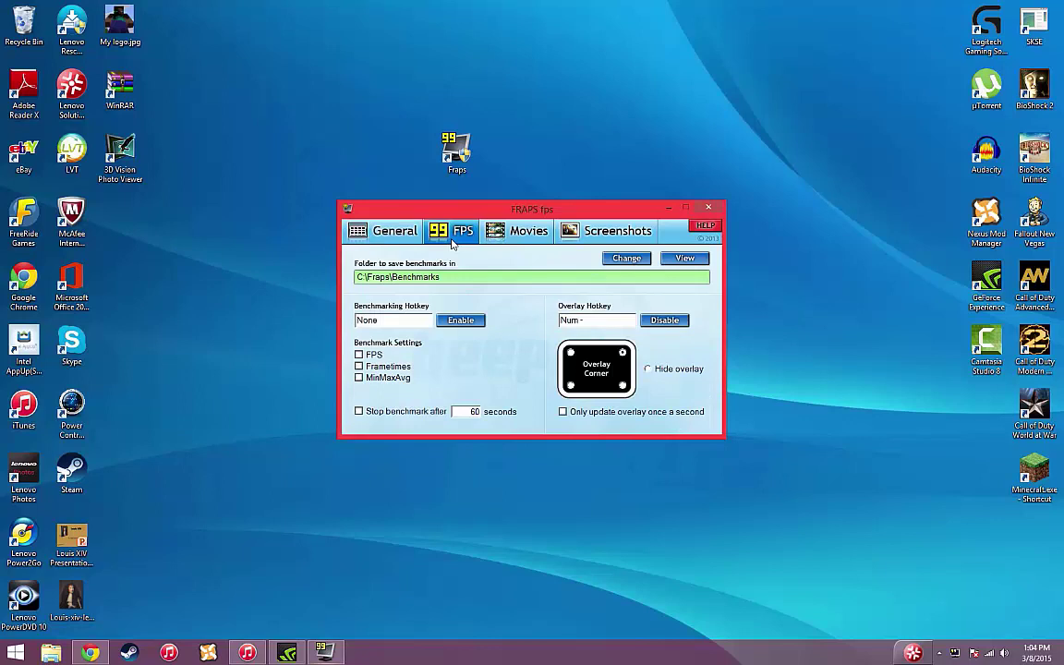
pyautogui.click(499, 226)
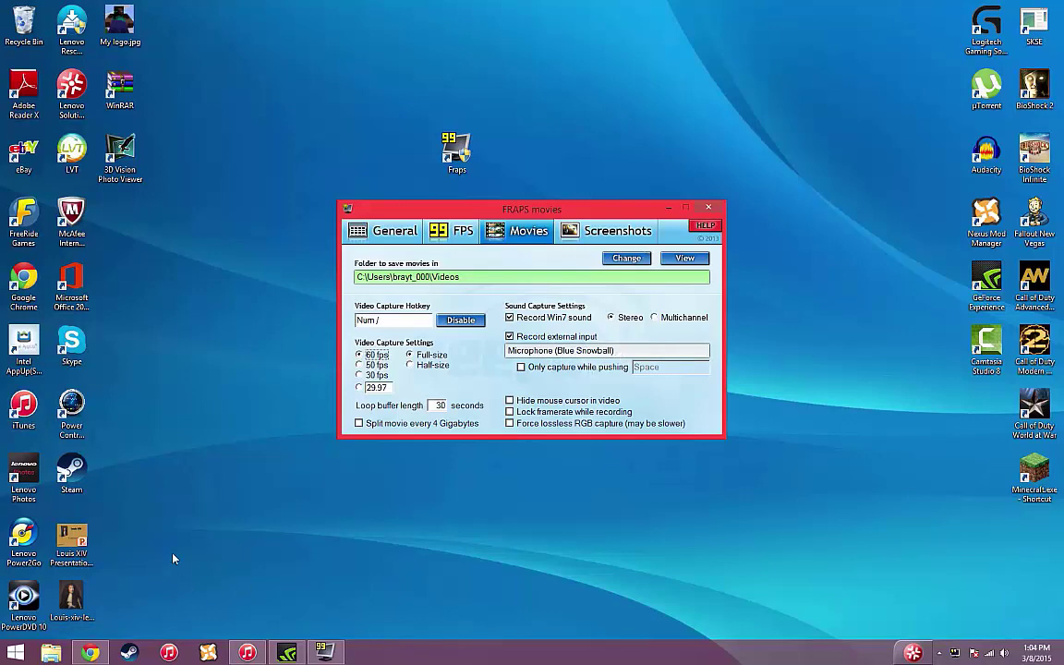
# - Exit Fraps and open Devices and Printers from the Control Panel
pyautogui.click(708, 207)
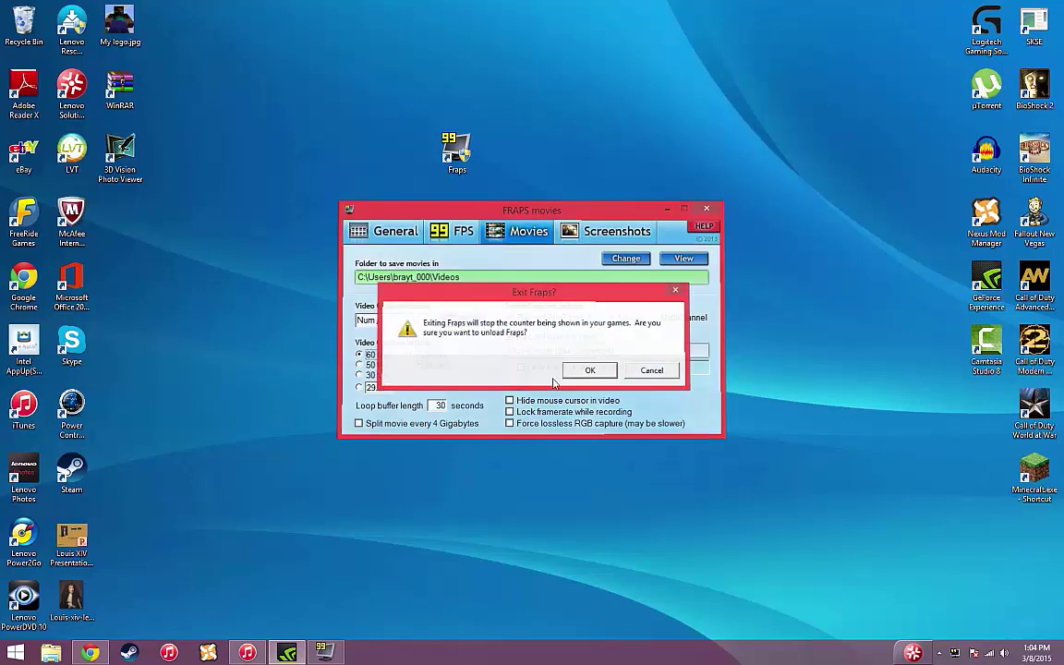
pyautogui.click(575, 371)
pyautogui.rightClick(15, 653)
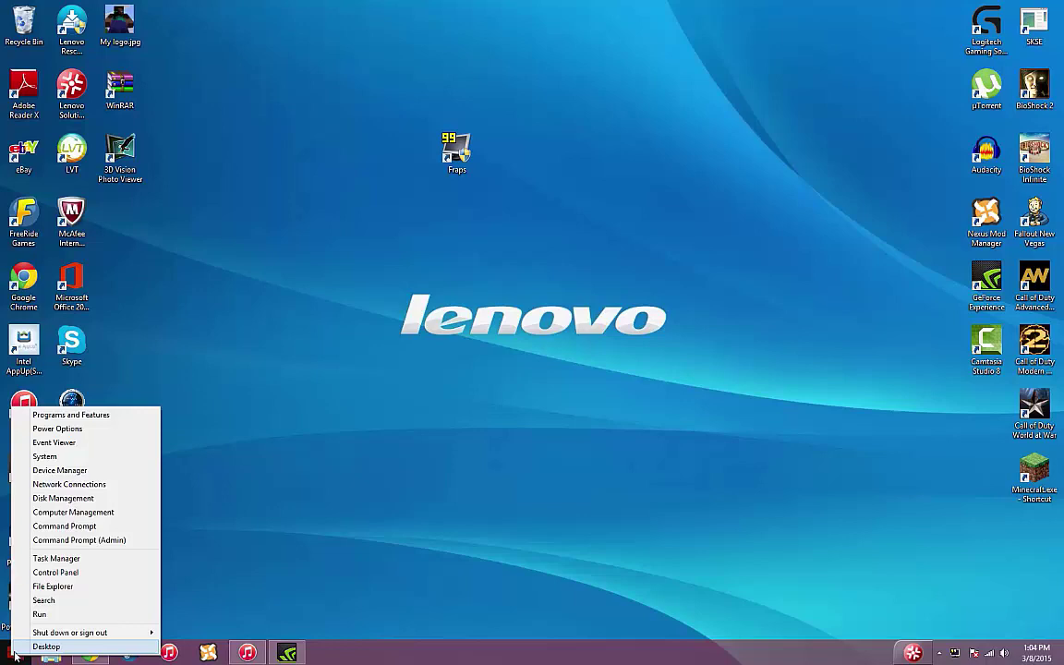
pyautogui.click(78, 572)
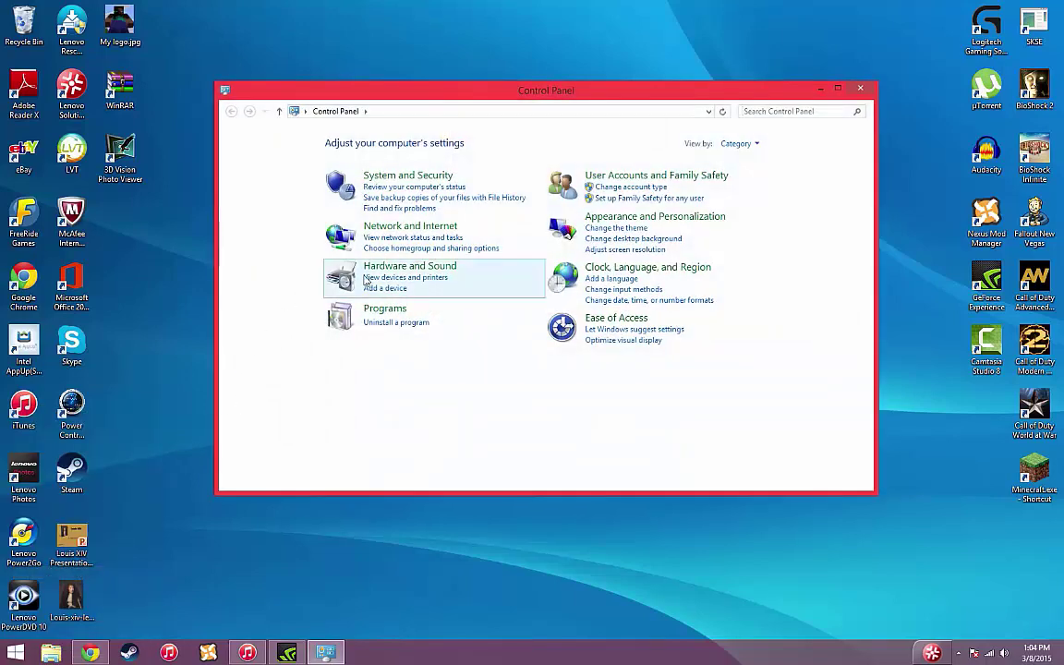
pyautogui.click(395, 279)
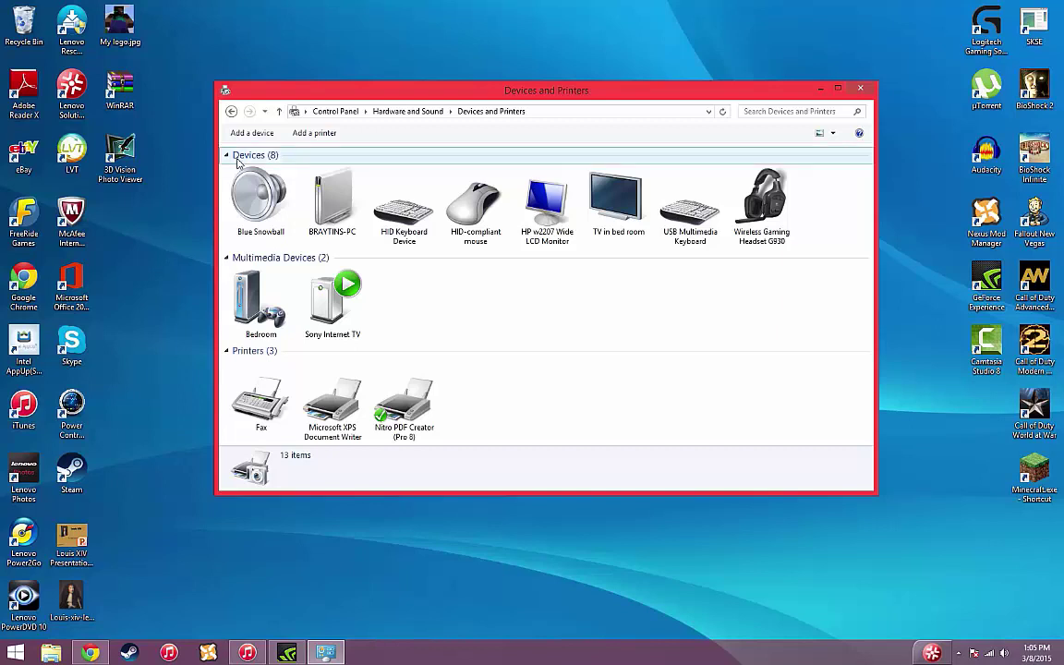
# - Open the sound settings for the Blue Snowball and move the Sound dialog over the Devices and Printers window
pyautogui.click(236, 185)
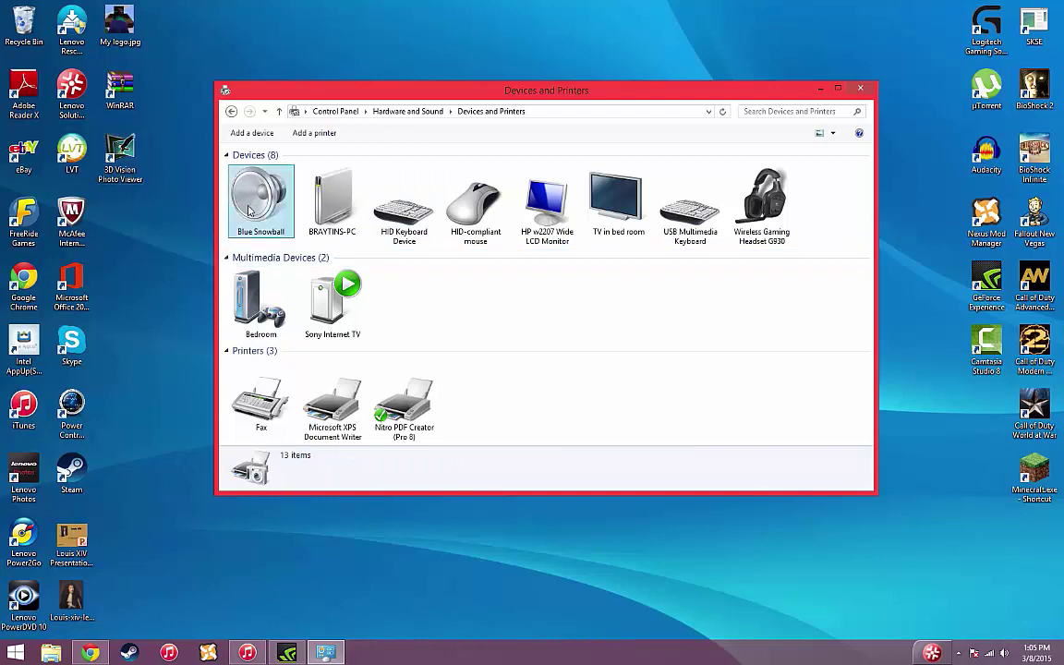
pyautogui.rightClick(278, 201)
pyautogui.click(296, 210)
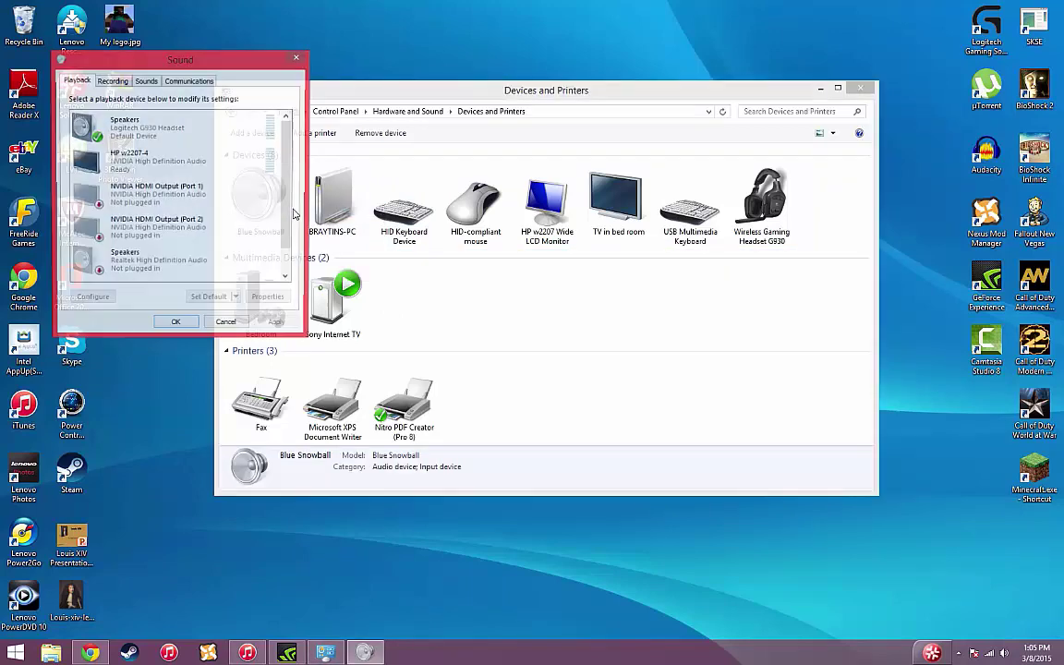
pyautogui.moveTo(190, 49); pyautogui.dragTo(548, 66)
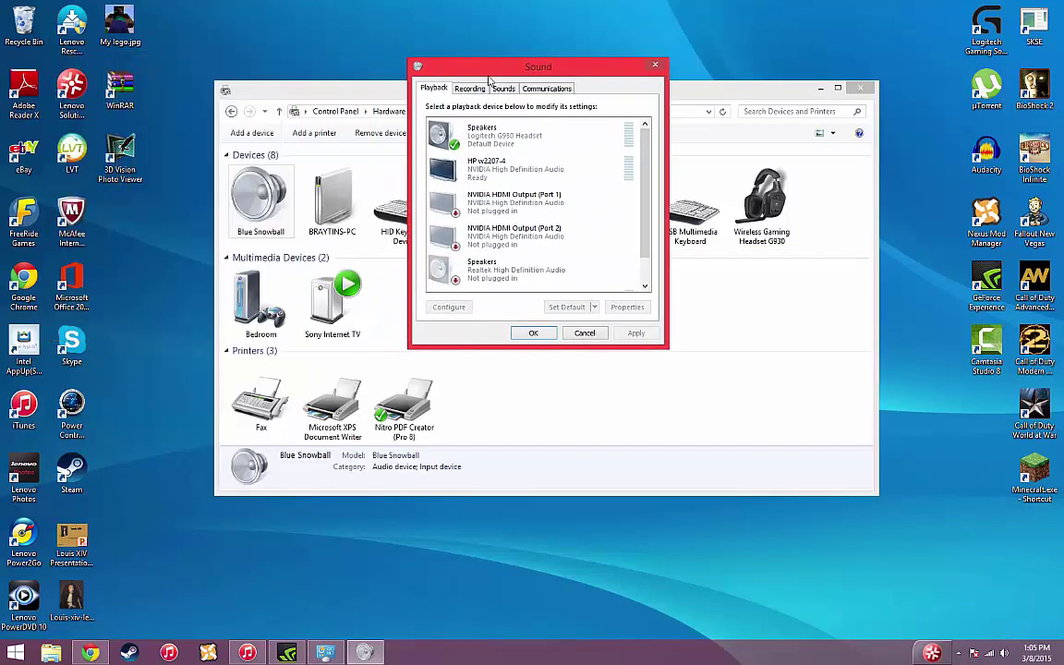
# - Make the Logitech G930 Headset microphone the default recording device, accept the sound settings and close Devices and Printers
pyautogui.click(469, 88)
pyautogui.click(515, 170)
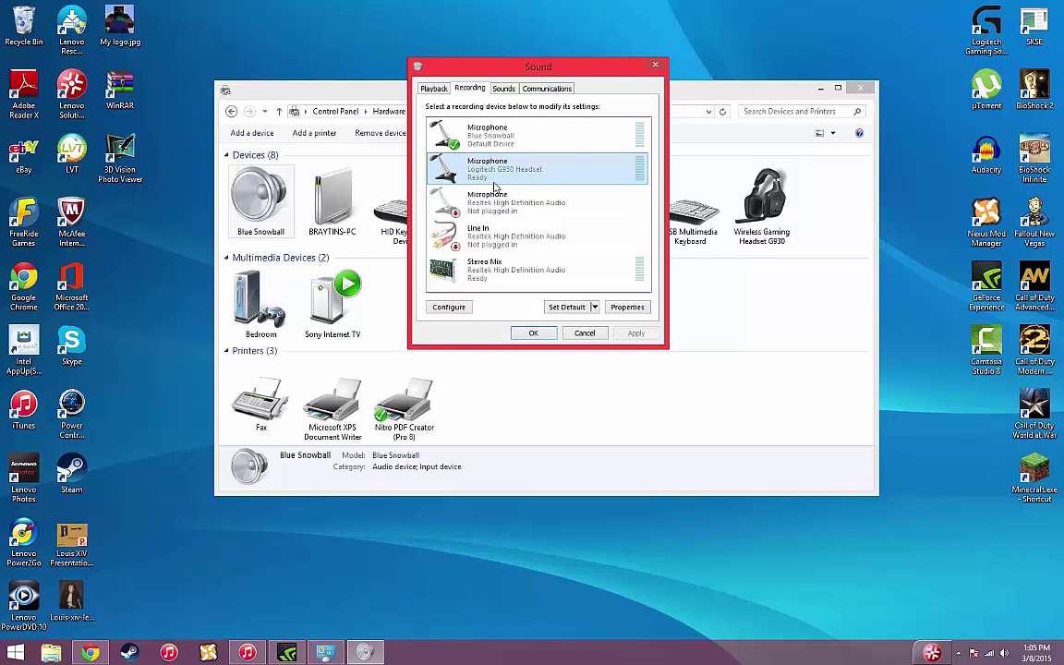
pyautogui.click(563, 308)
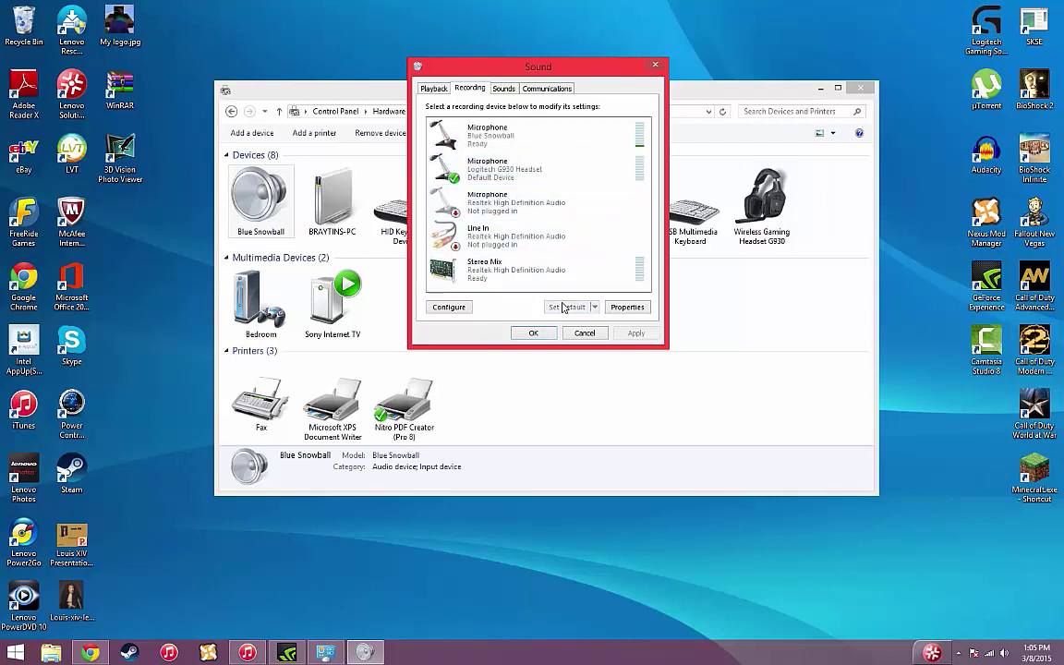
pyautogui.click(520, 182)
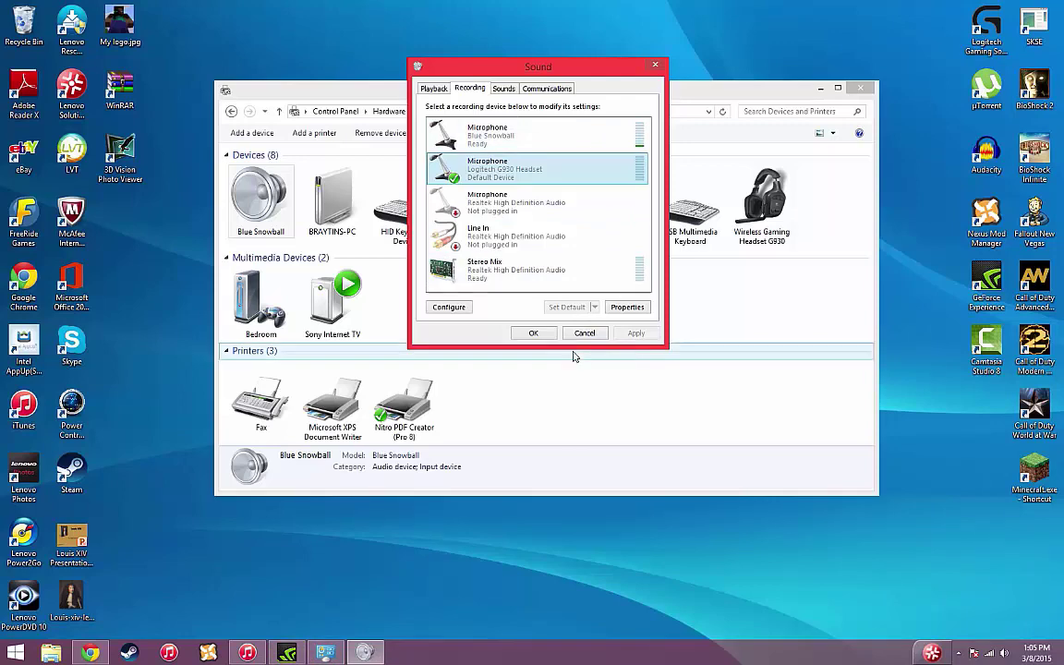
pyautogui.click(541, 334)
pyautogui.click(864, 89)
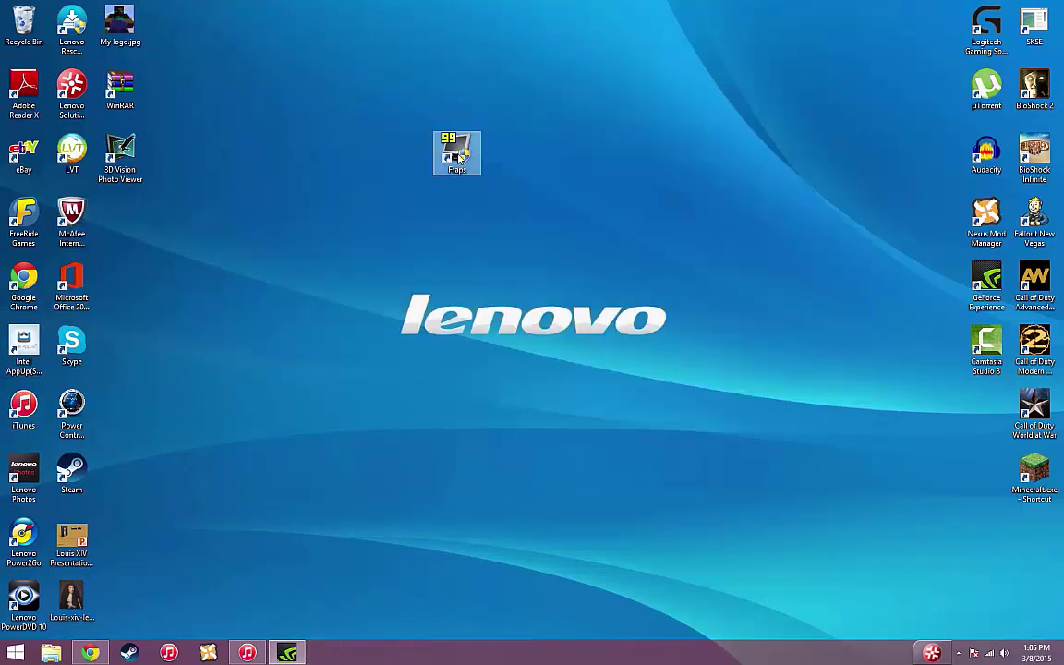
# - Relaunch Fraps with permission to make changes and check the external input in the movie capture settings
pyautogui.click(960, 653)
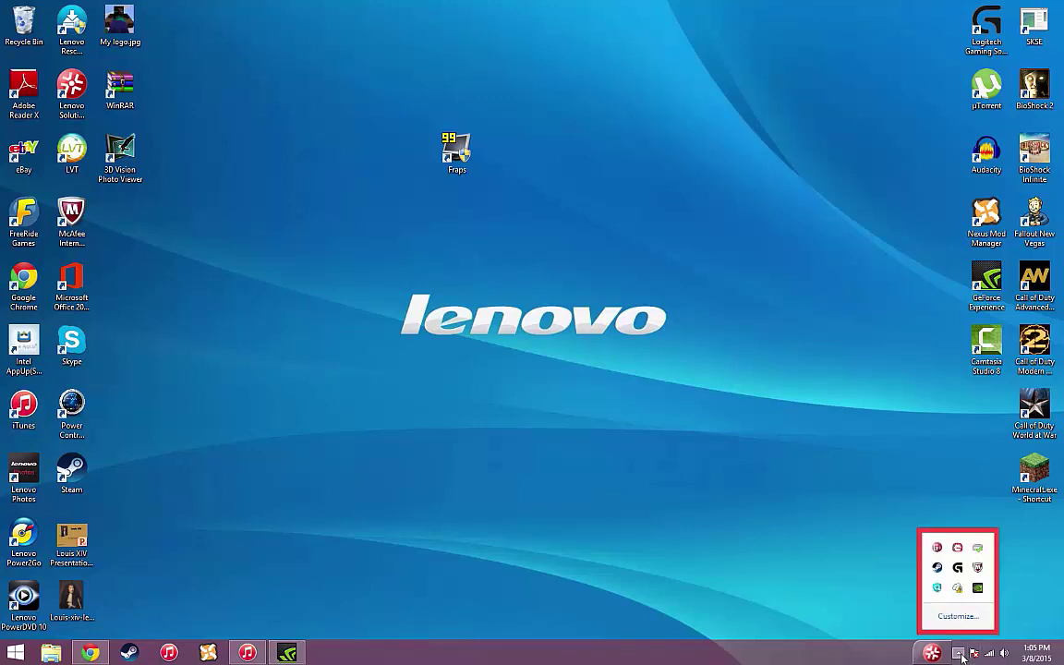
pyautogui.click(962, 656)
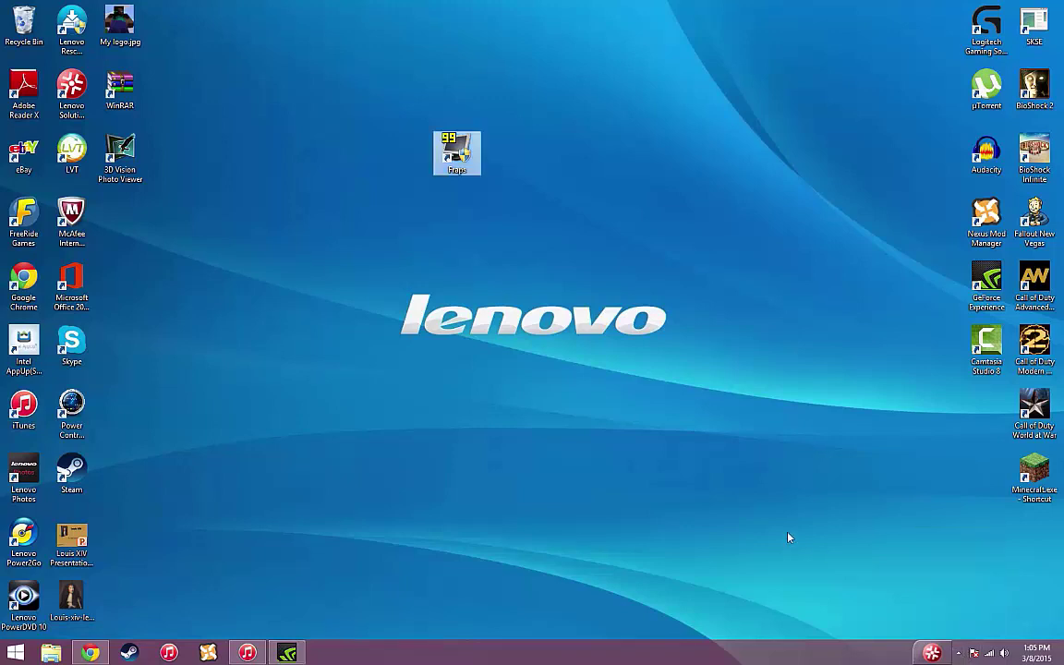
pyautogui.doubleClick(458, 155)
pyautogui.click(571, 351)
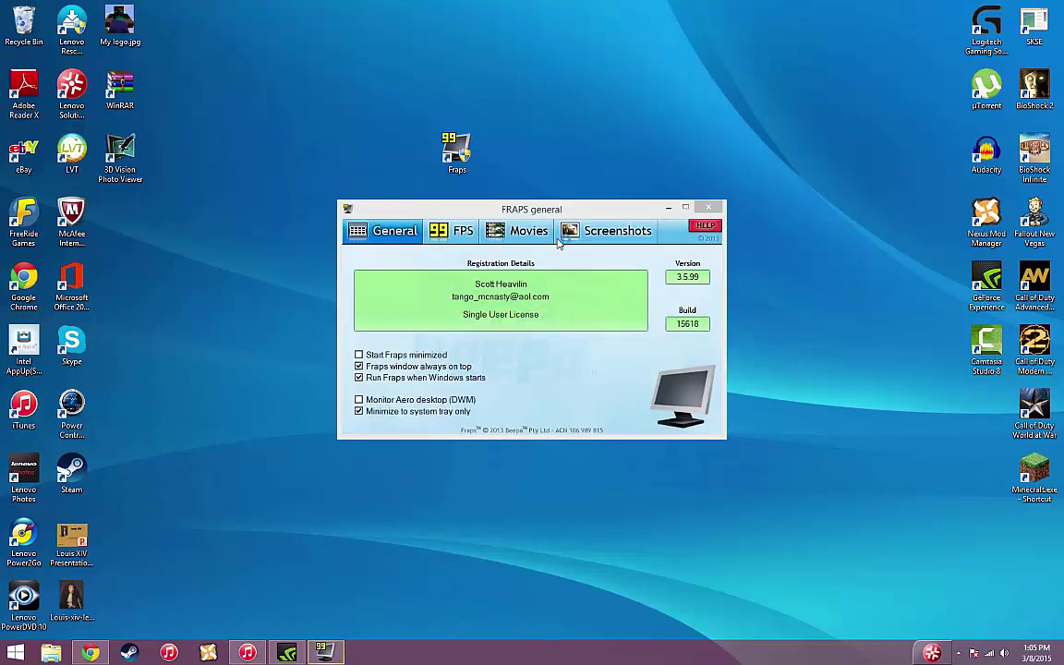
pyautogui.click(519, 230)
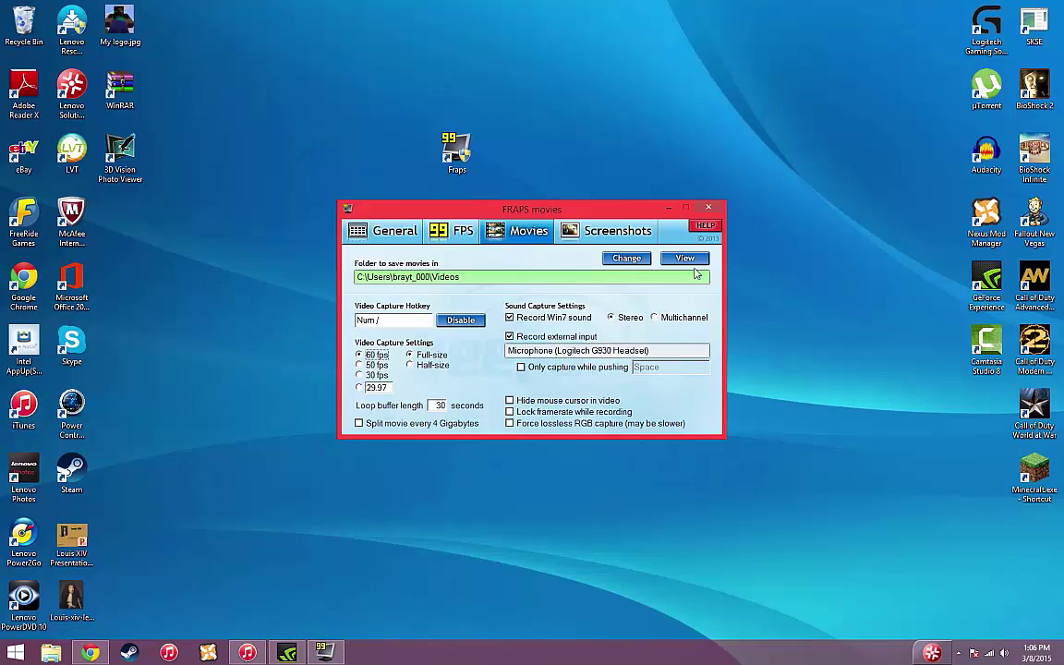
# - Unload Fraps and go to Devices and Printers under Hardware and Sound in the Control Panel
pyautogui.click(706, 211)
pyautogui.click(578, 370)
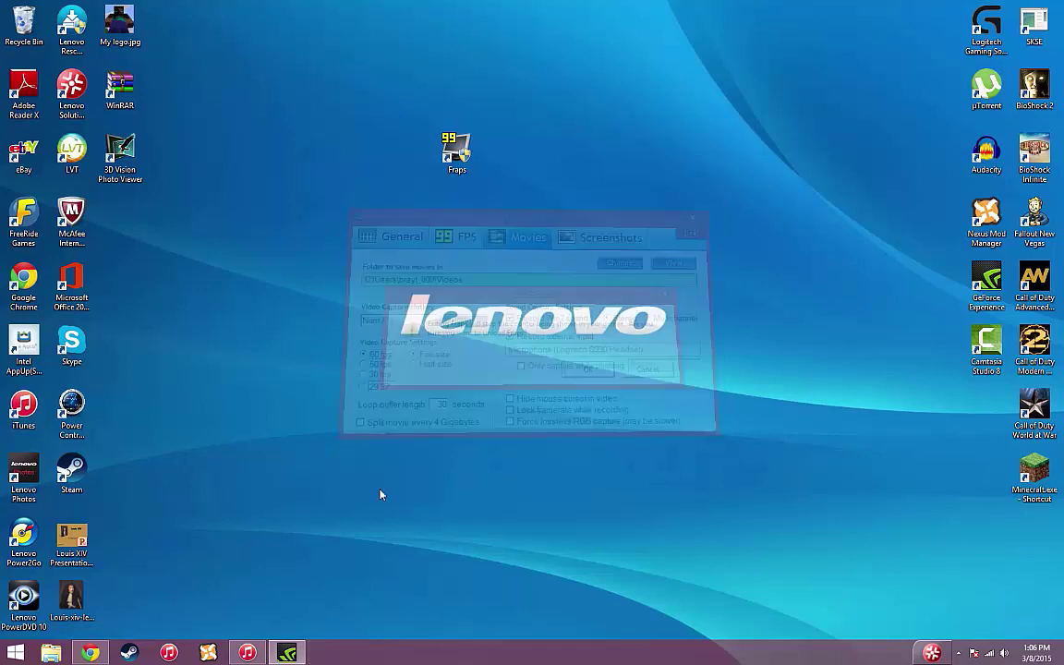
pyautogui.rightClick(14, 653)
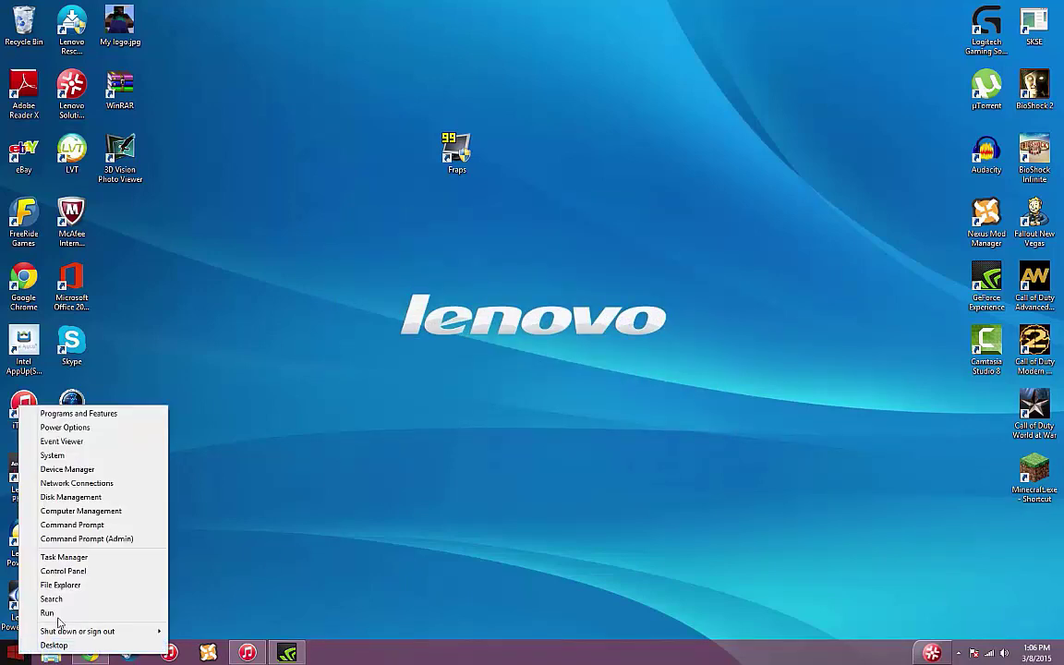
pyautogui.click(65, 571)
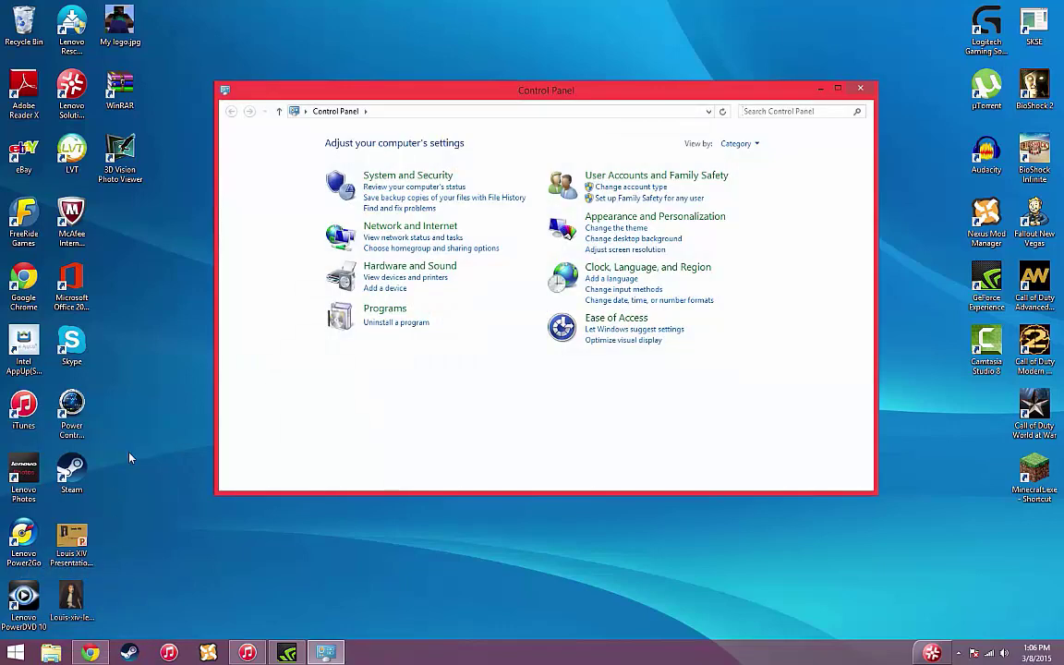
pyautogui.click(399, 265)
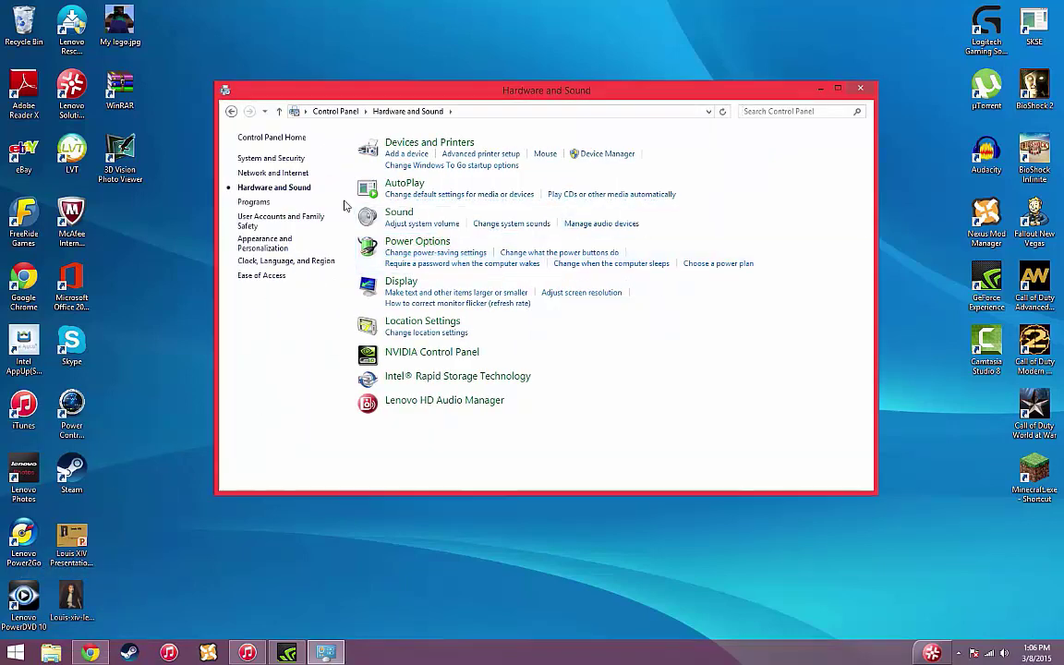
pyautogui.click(421, 145)
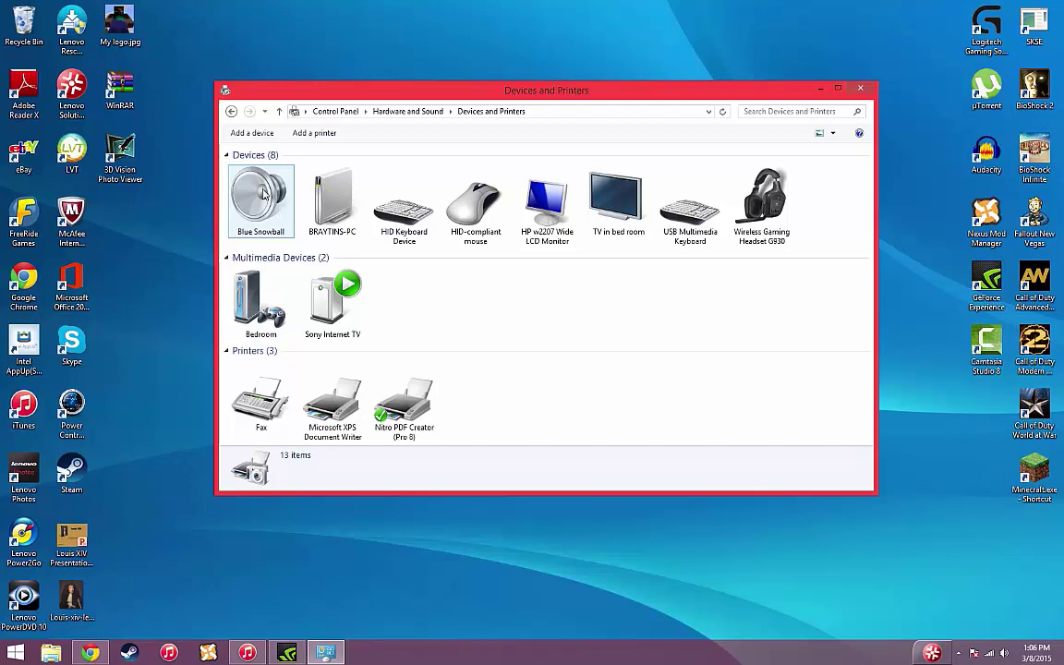
# - Bring up the Blue Snowball's sound settings, check the playback devices and show the recording devices
pyautogui.click(261, 196)
pyautogui.rightClick(266, 180)
pyautogui.click(283, 199)
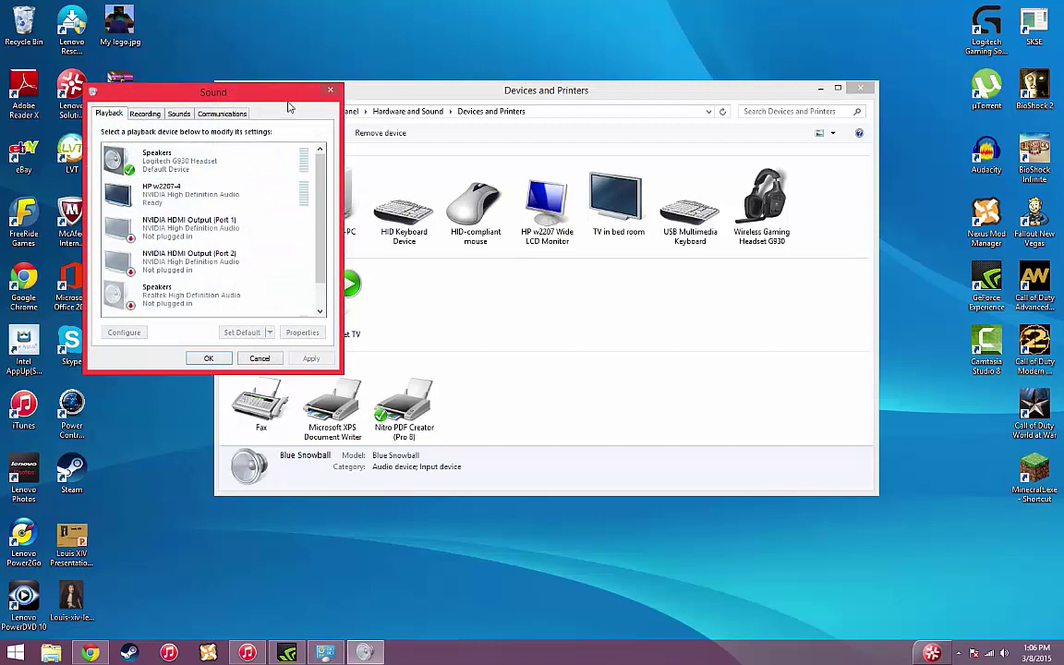
pyautogui.moveTo(290, 99); pyautogui.dragTo(769, 200)
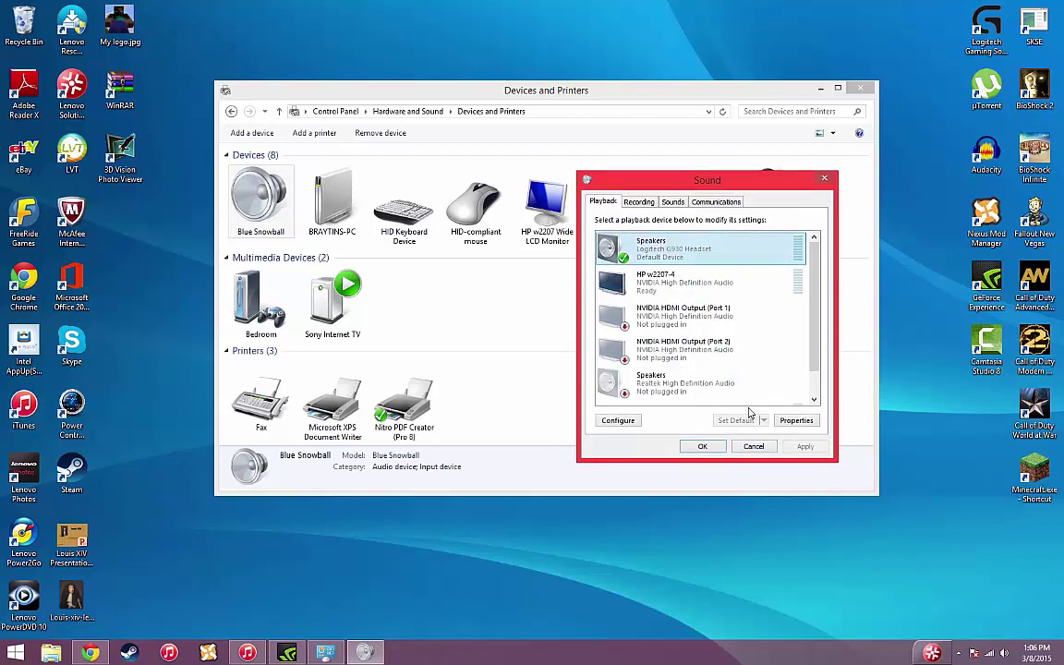
pyautogui.click(699, 285)
pyautogui.click(638, 201)
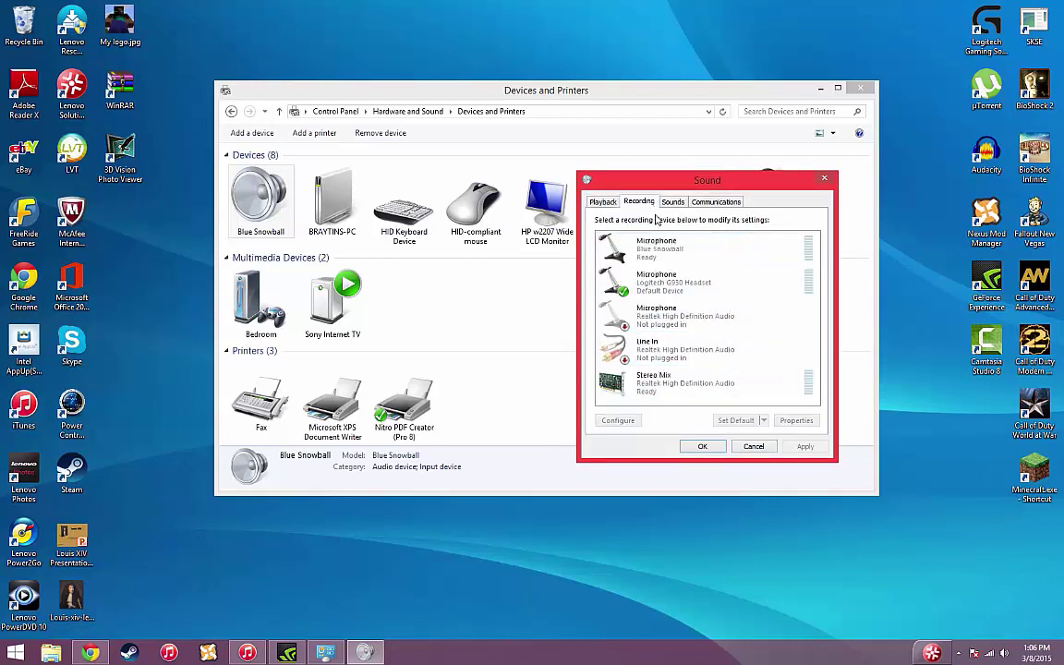
# - Make the Blue Snowball microphone the default recording device, accept the sound settings and close Devices and Printers
pyautogui.click(674, 259)
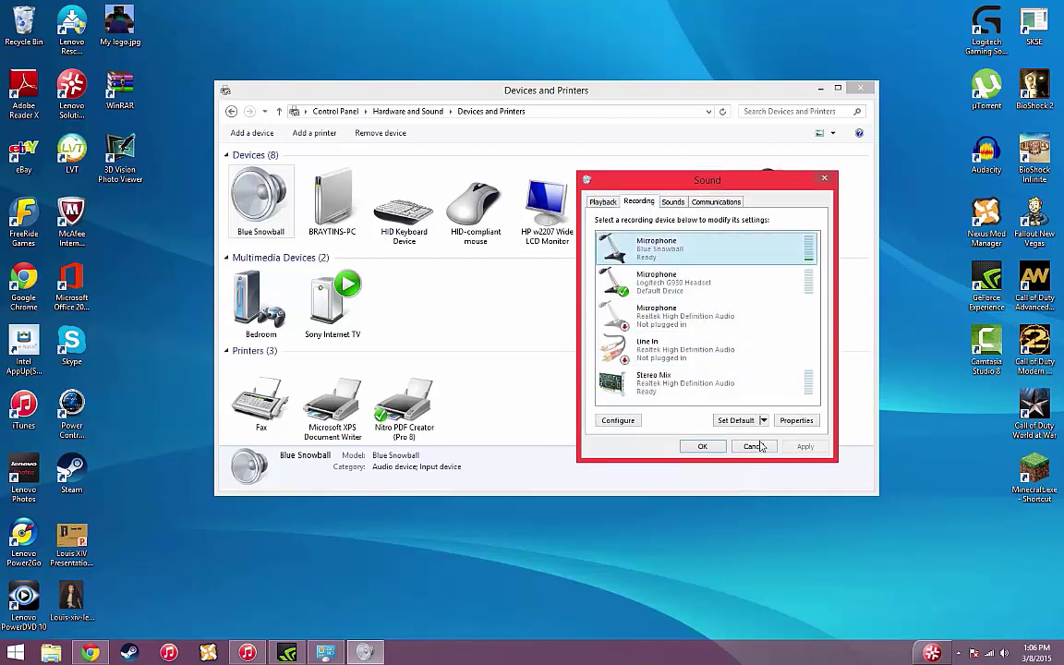
pyautogui.click(739, 420)
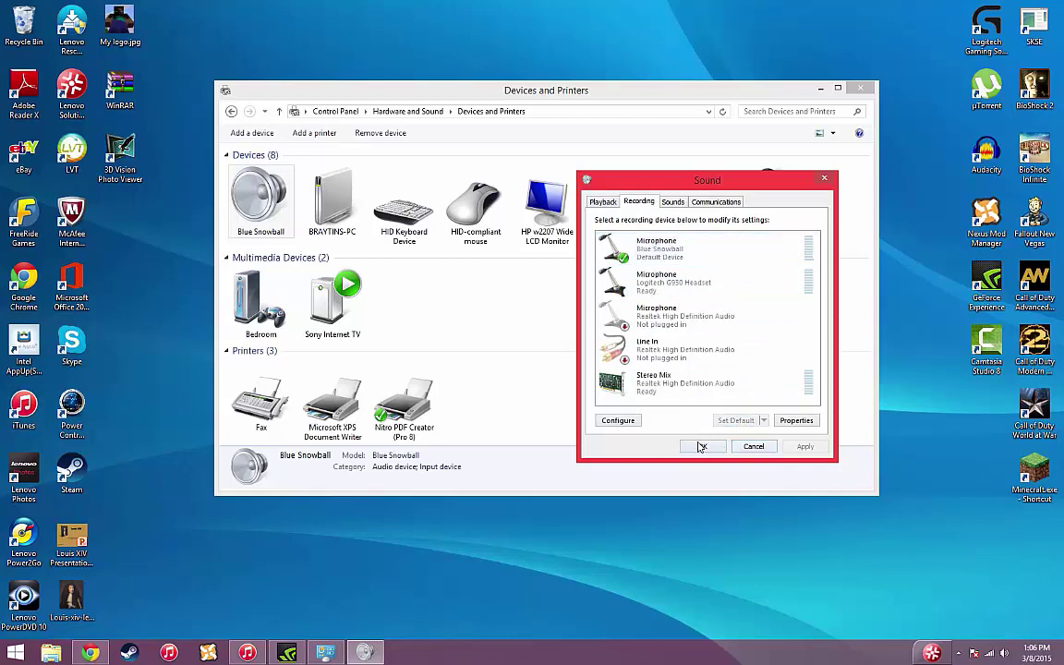
pyautogui.click(701, 445)
pyautogui.click(860, 89)
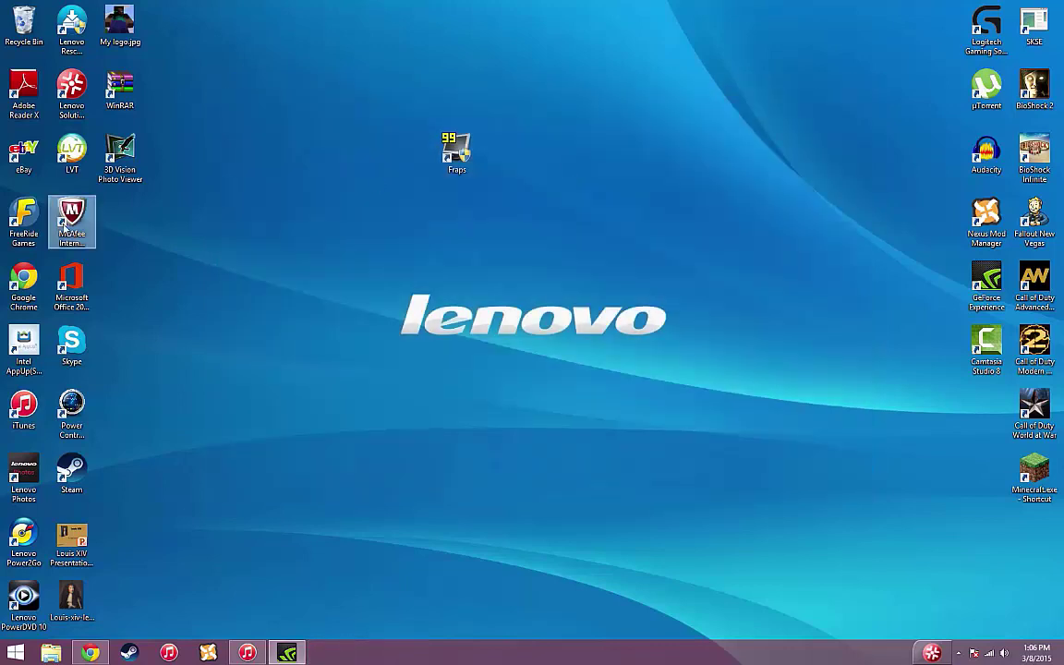
# - Start Fraps again, allow it to make changes and bring up the movie capture settings
pyautogui.click(449, 147)
pyautogui.doubleClick(444, 147)
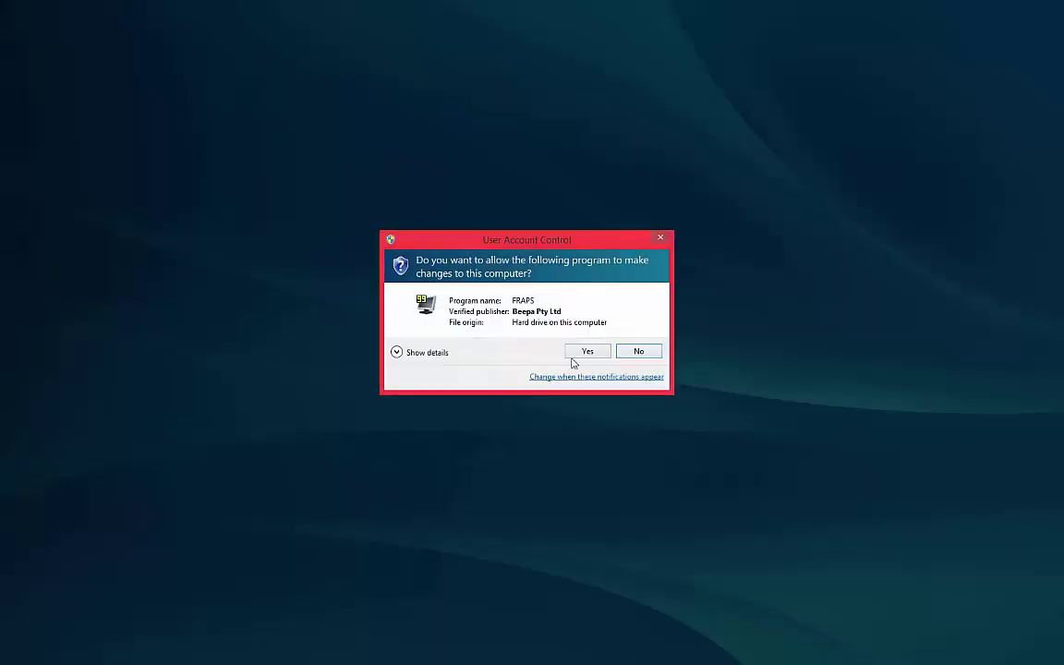
pyautogui.click(597, 357)
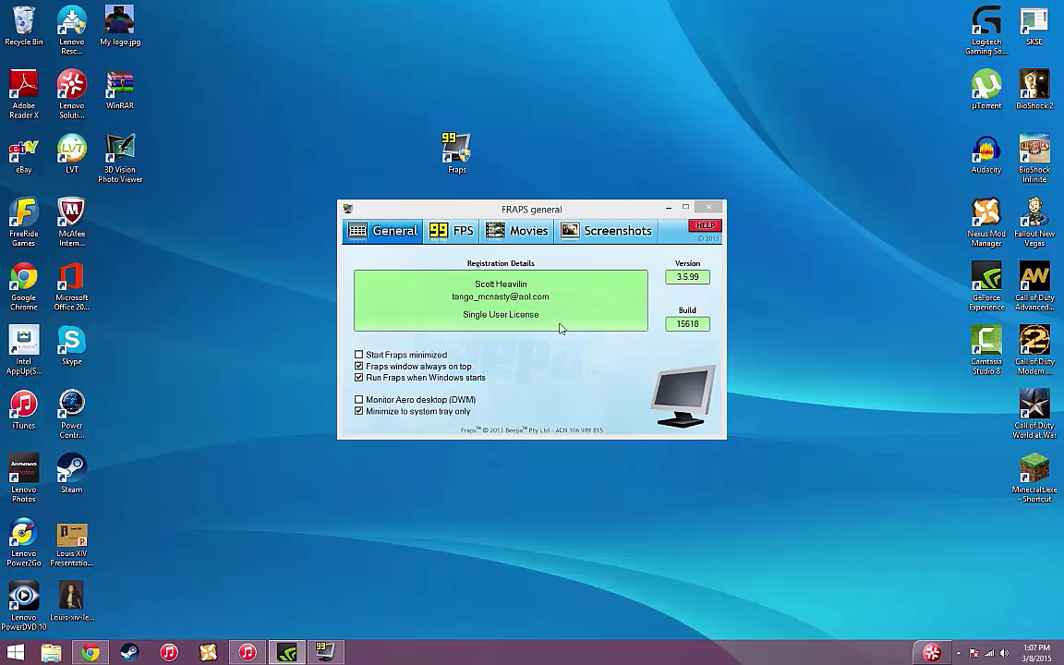
pyautogui.click(528, 230)
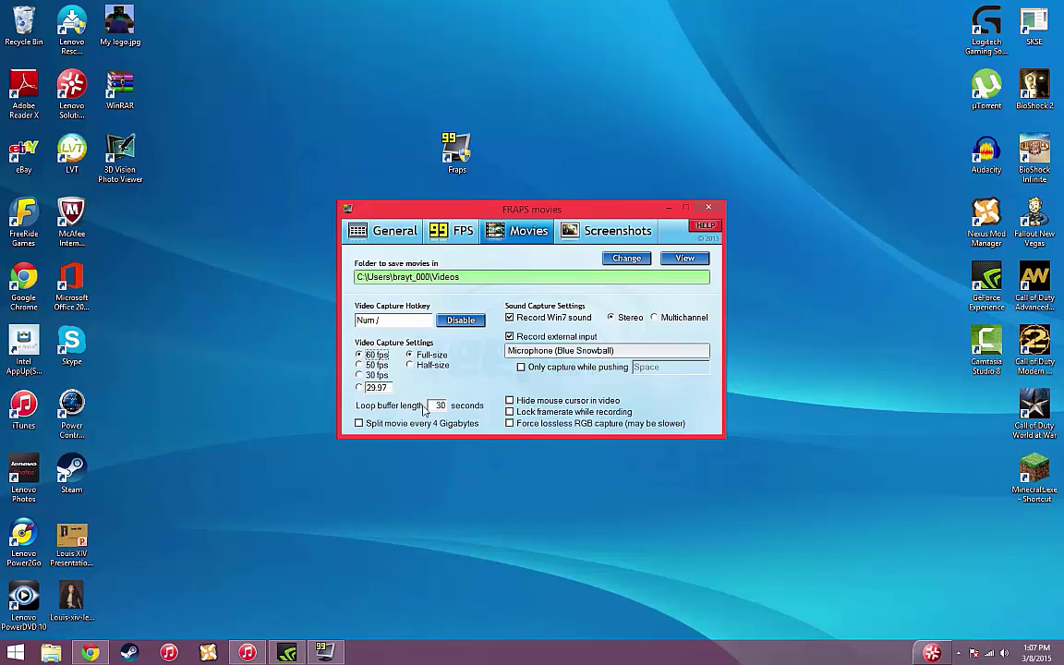
# - Set the custom video capture frame rate to 120 fps and exit Fraps
pyautogui.click(386, 387)
pyautogui.moveTo(388, 387); pyautogui.dragTo(344, 390)
pyautogui.press('BackSpace')
pyautogui.write('120')
pyautogui.click(721, 207)
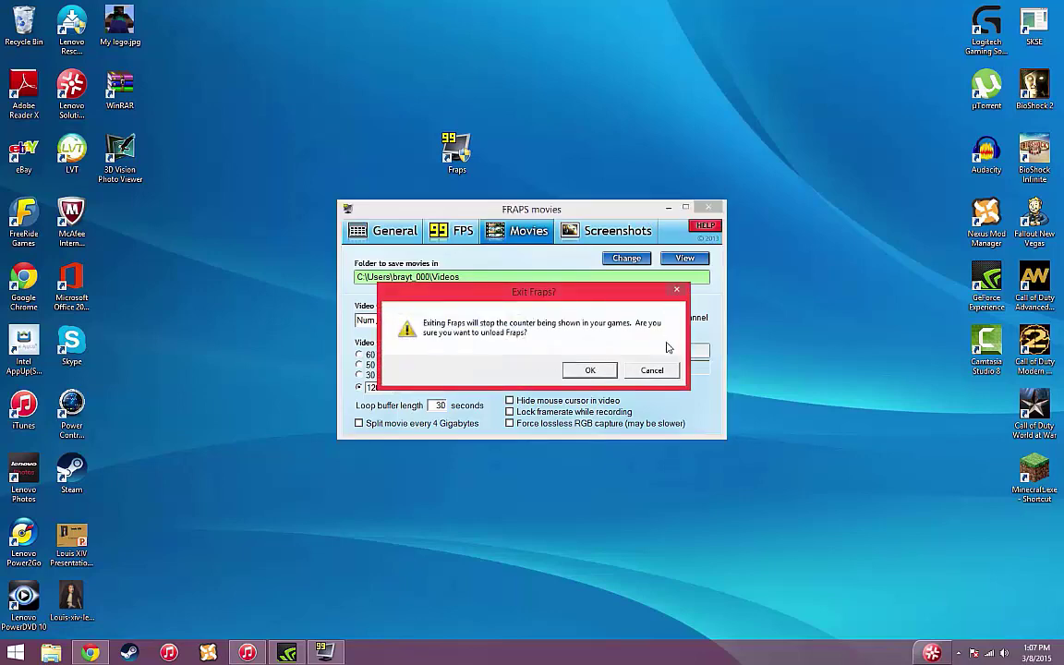
pyautogui.click(589, 370)
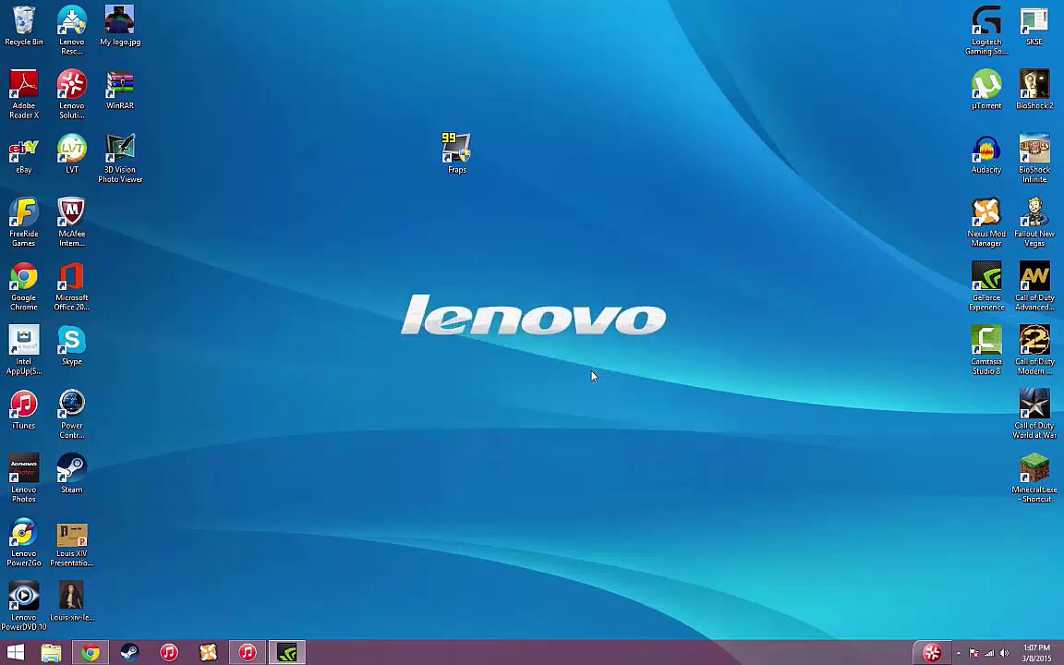